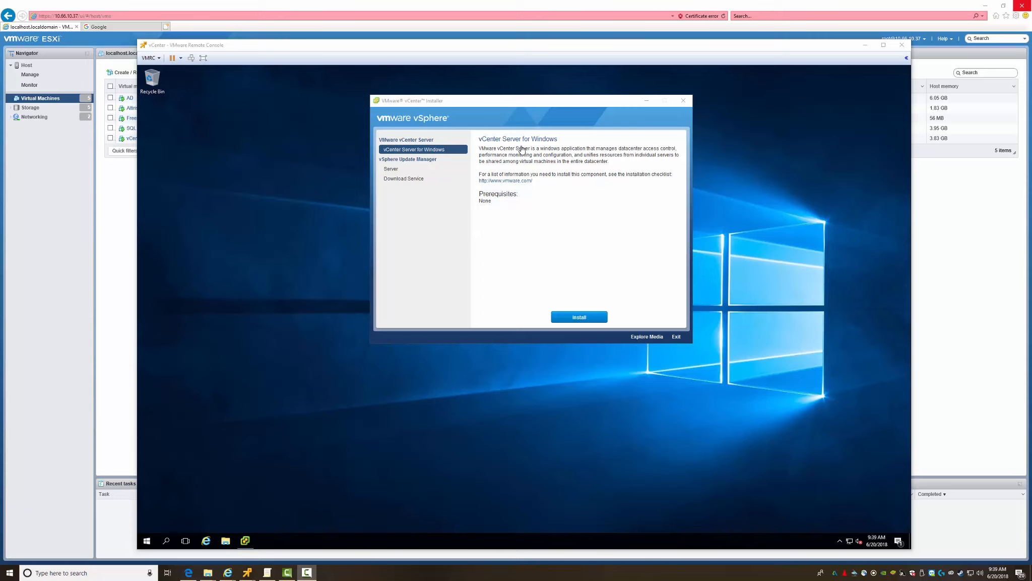
Step: Start the vCenter Server for Windows install and dismiss the pending-restart warning
{"action": "left_click", "coordinate": [522, 245]}
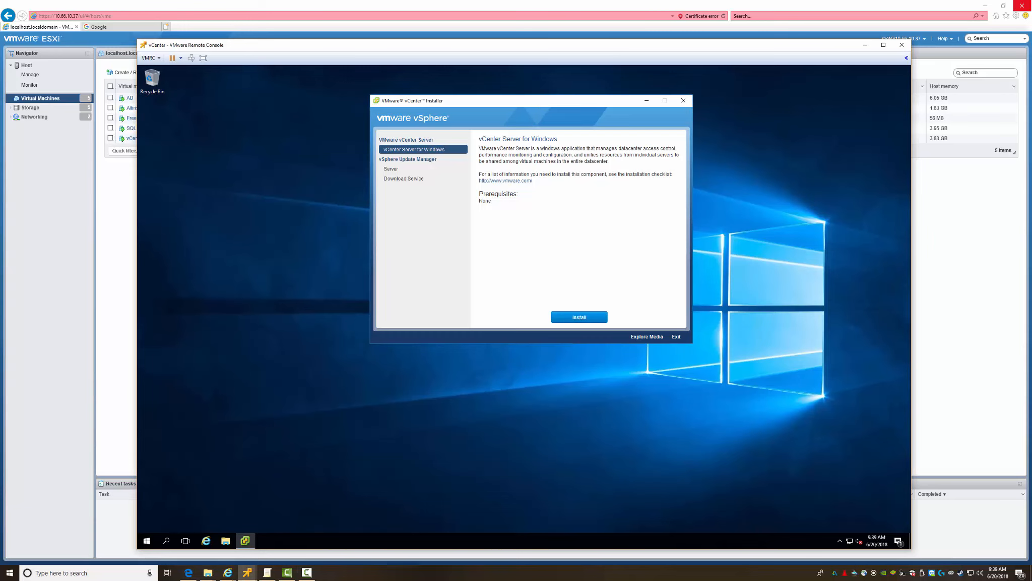
{"action": "left_click_drag", "start_coordinate": [521, 102], "coordinate": [435, 135]}
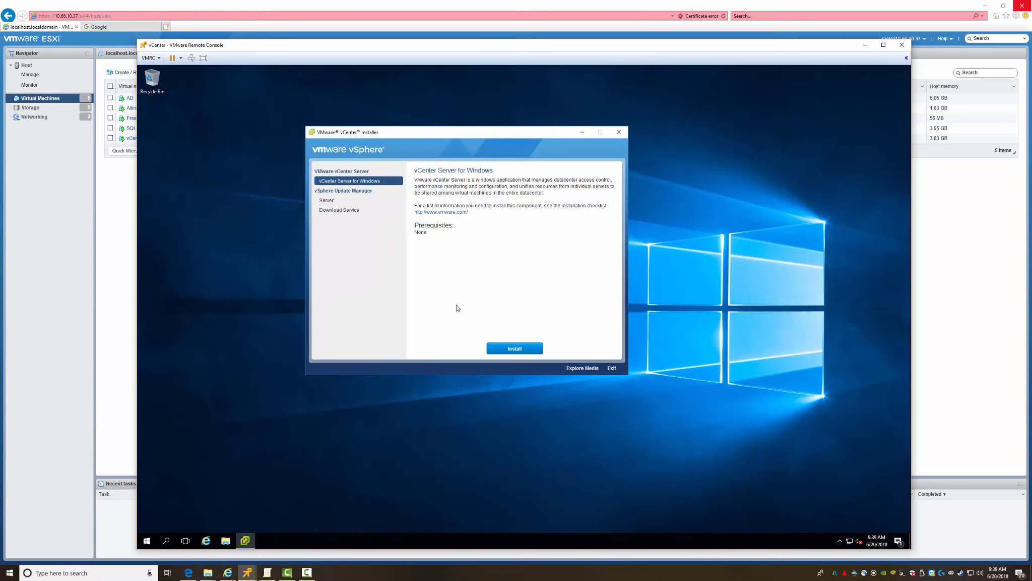
{"action": "left_click", "coordinate": [515, 349]}
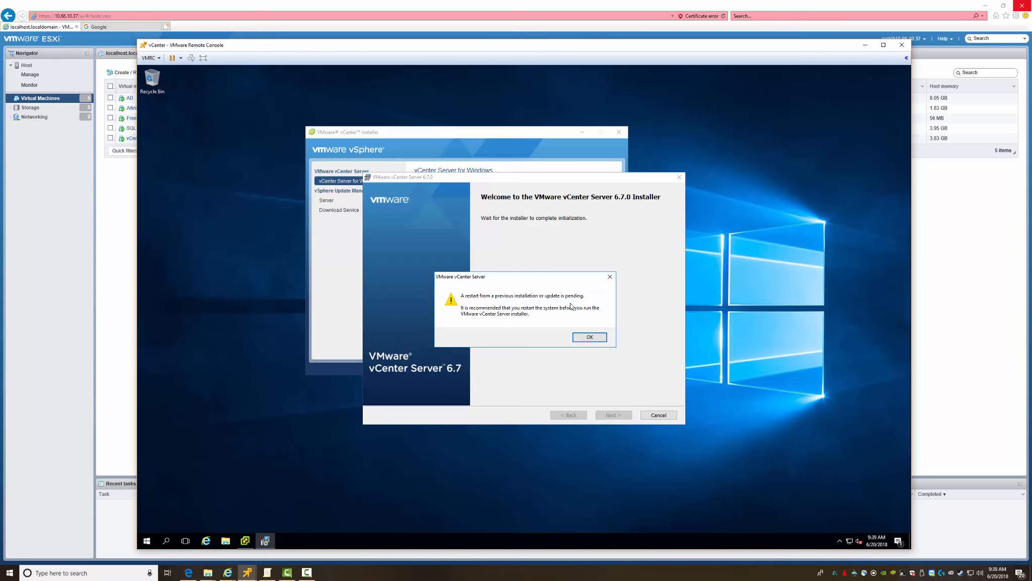
{"action": "left_click", "coordinate": [591, 337]}
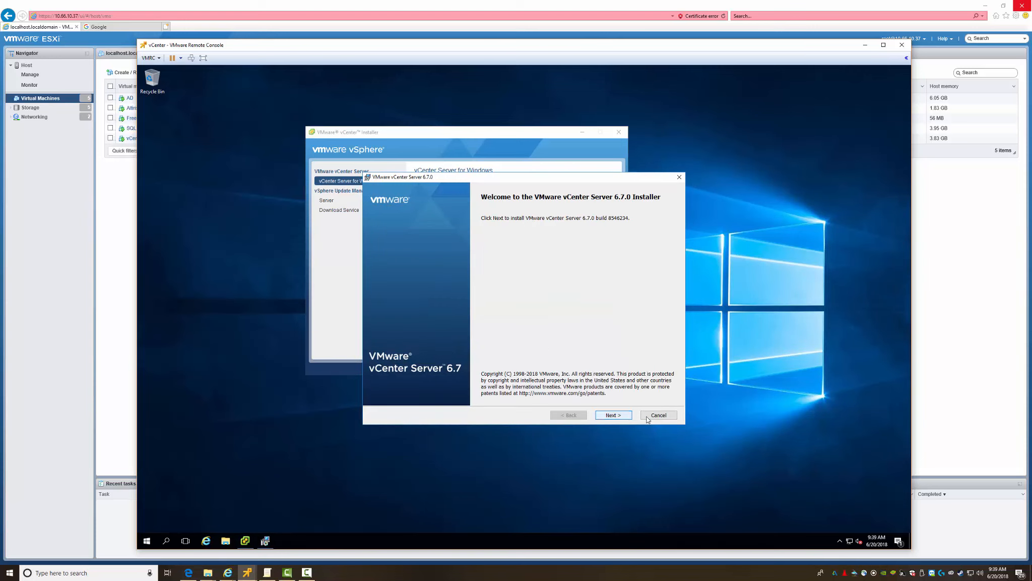
Step: Accept the licence and keep embedded deployment with system name vCenter.Testlab.local, dismissing IPv6 and DHCP warnings
{"action": "left_click", "coordinate": [615, 415]}
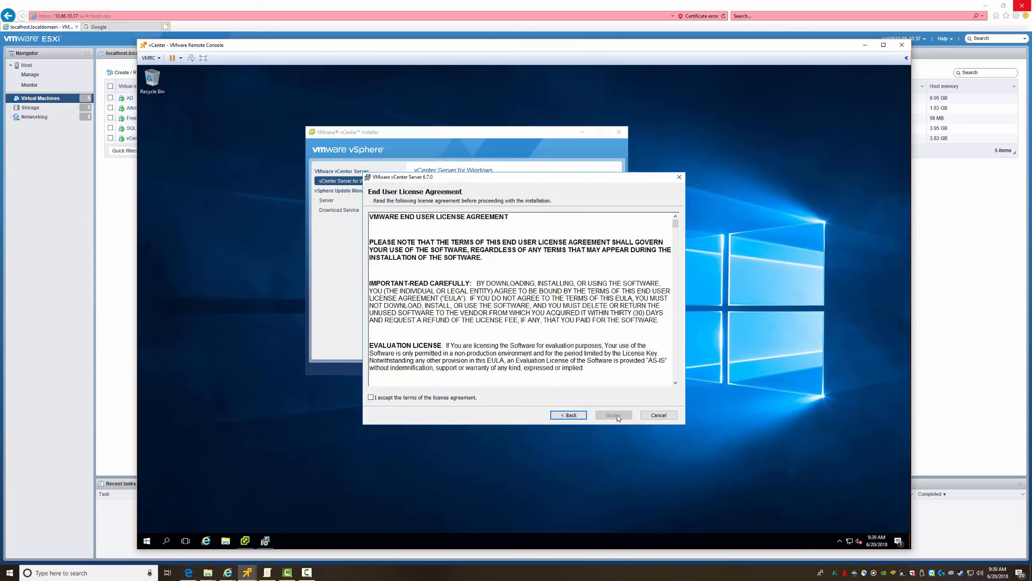
{"action": "left_click", "coordinate": [423, 397]}
{"action": "left_click", "coordinate": [613, 415]}
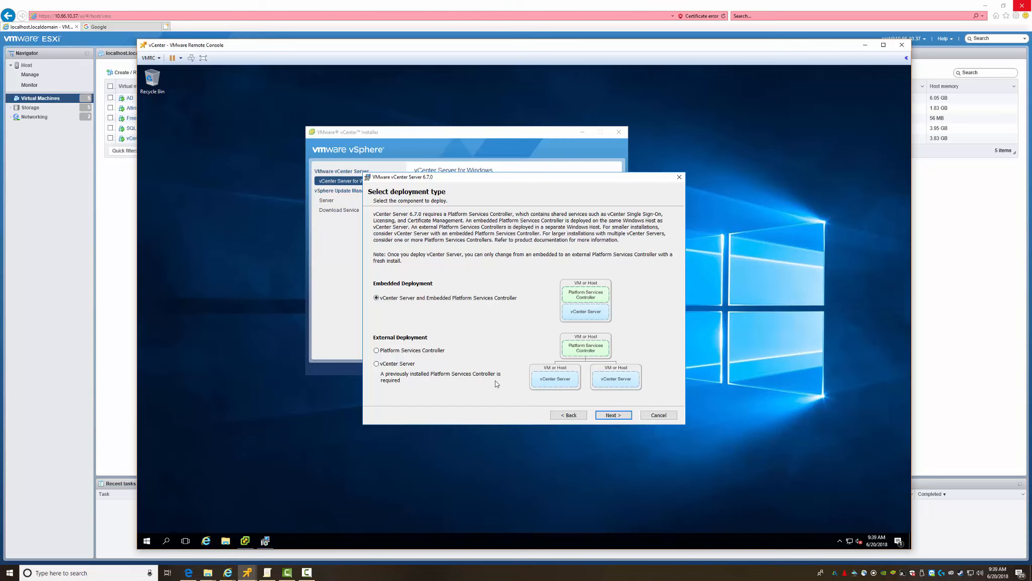
{"action": "left_click", "coordinate": [611, 415]}
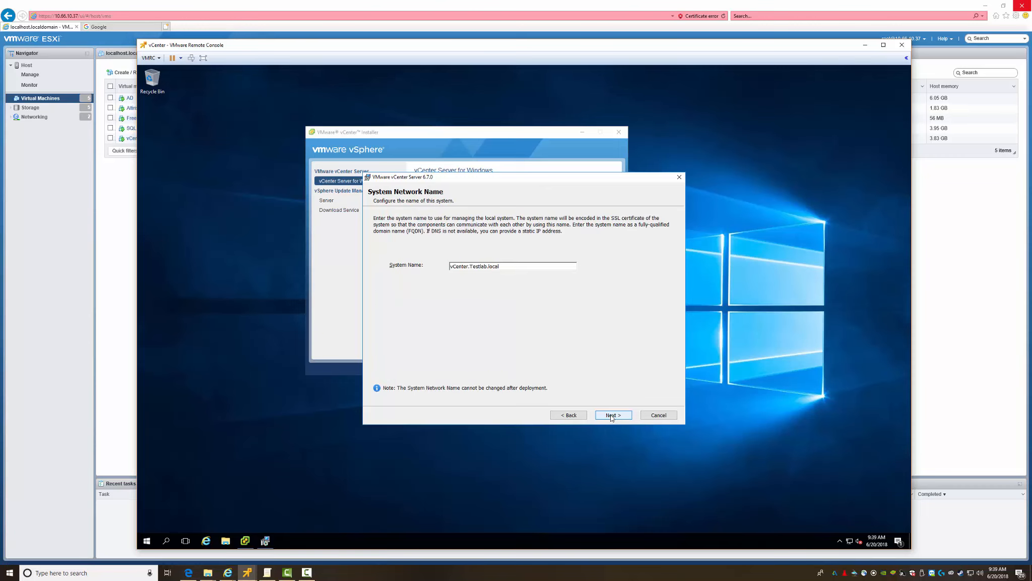
{"action": "left_click", "coordinate": [612, 415]}
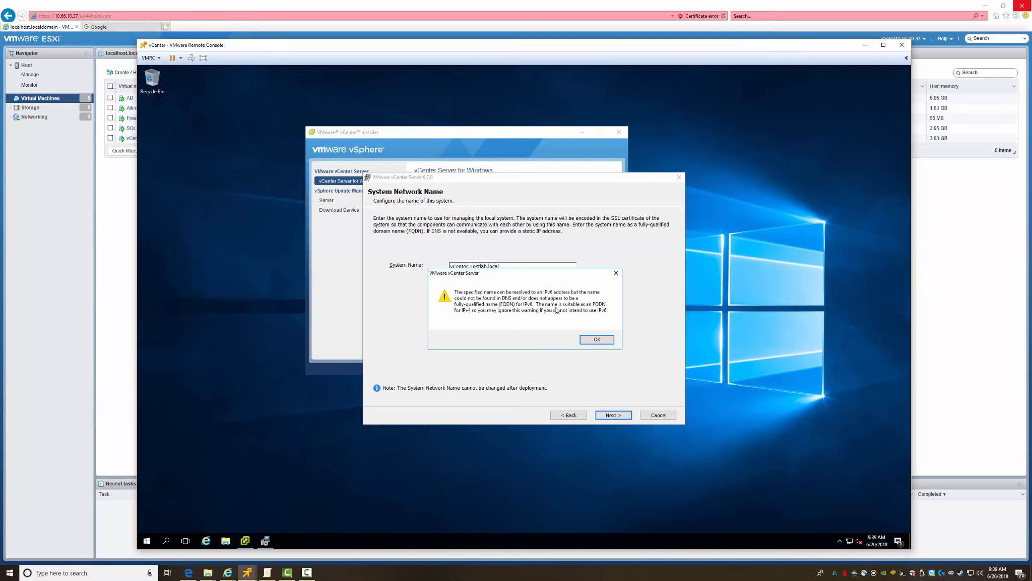
{"action": "left_click", "coordinate": [595, 340]}
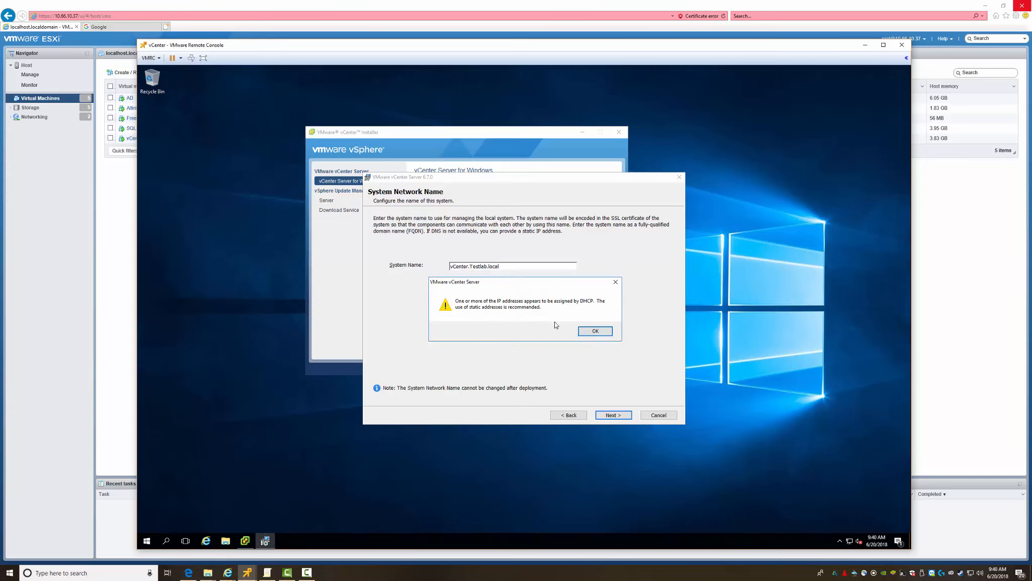
{"action": "left_click", "coordinate": [595, 331]}
{"action": "left_click", "coordinate": [545, 260]}
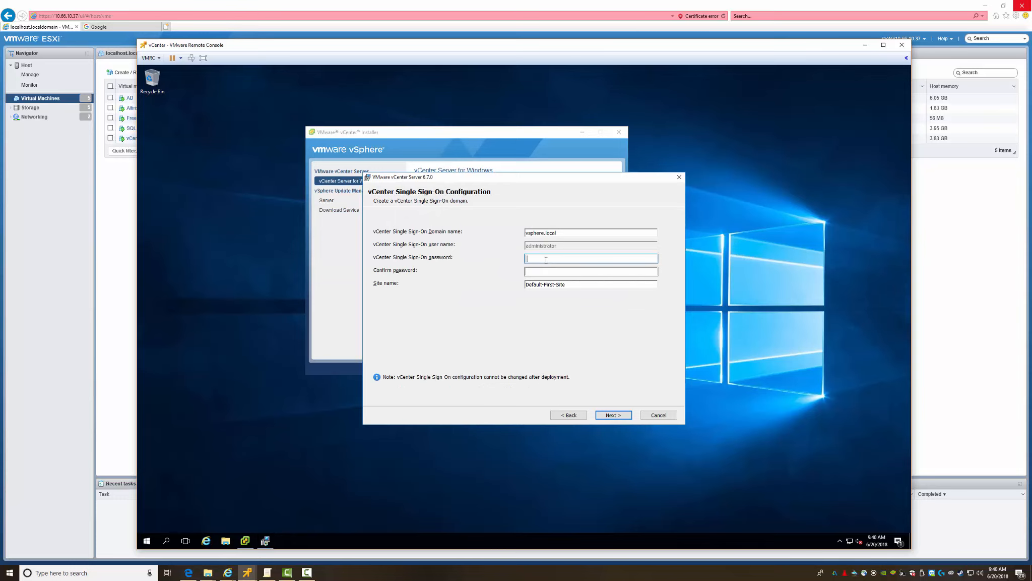
Step: Enter and confirm a Single Sign-On administrator password; the first attempt fails validation
{"action": "type", "text": "VMware1!!"}
{"action": "key", "text": "Tab"}
{"action": "type", "text": "VM"}
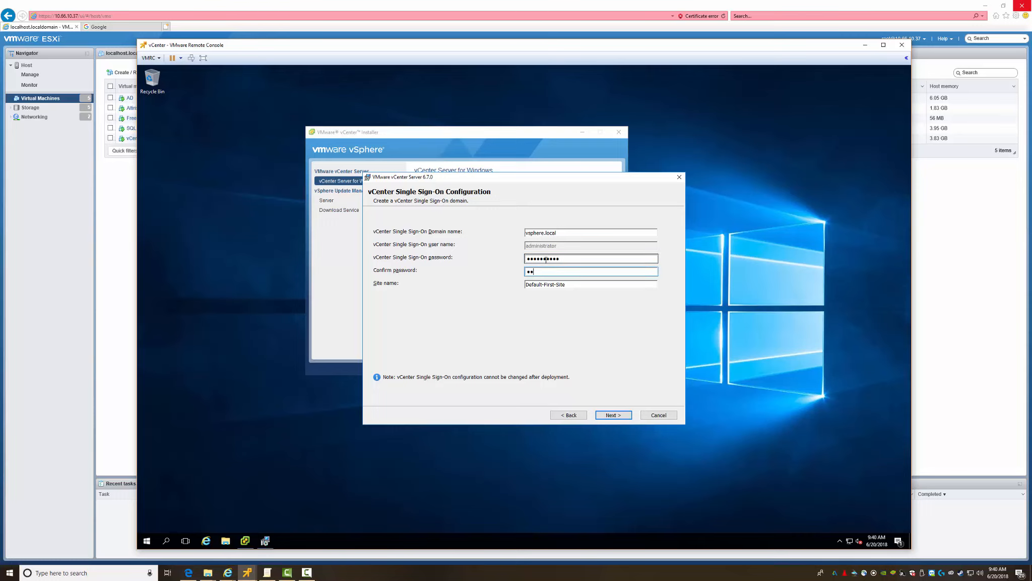
{"action": "type", "text": "ware123!"}
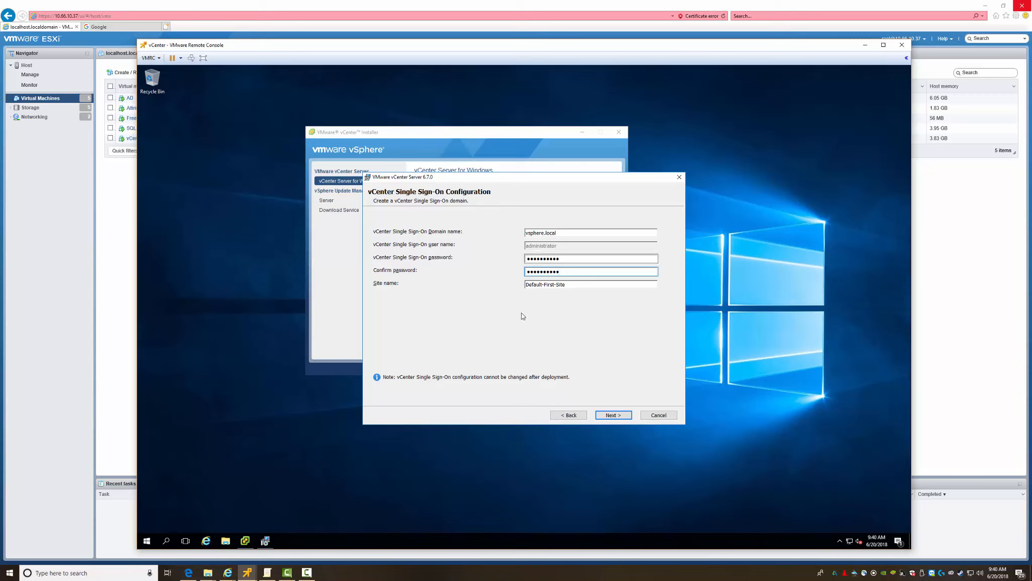
{"action": "left_click", "coordinate": [609, 415]}
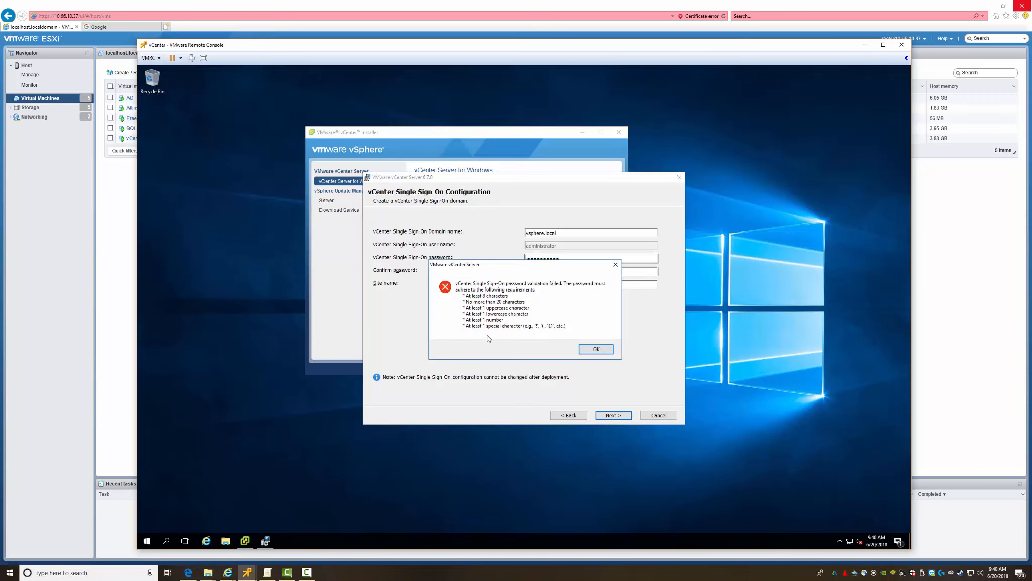
{"action": "left_click", "coordinate": [593, 351]}
Step: Add a special character to both password fields and submit the Single Sign-On settings
{"action": "left_click", "coordinate": [570, 260]}
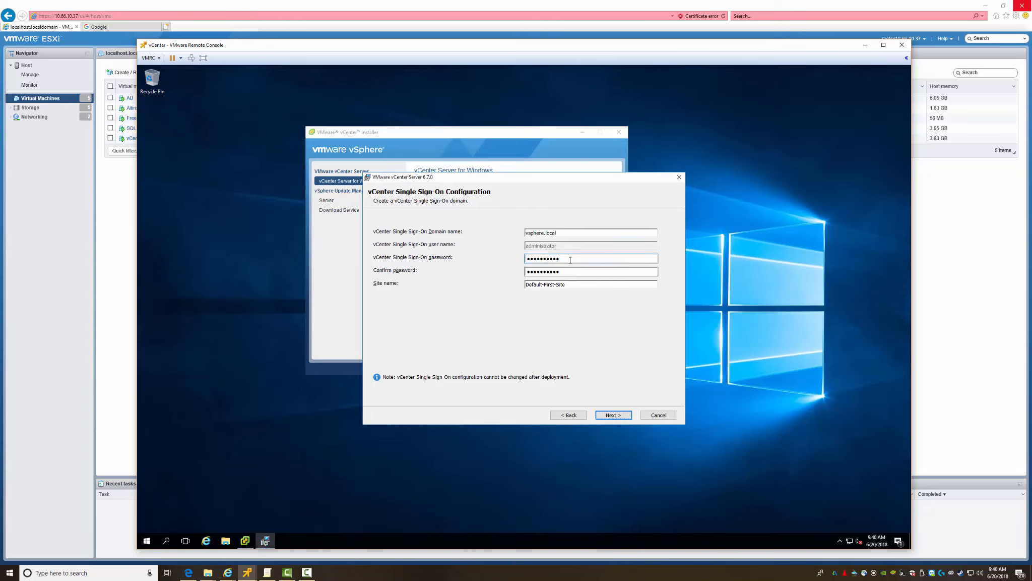
{"action": "type", "text": "!"}
{"action": "left_click", "coordinate": [571, 272]}
{"action": "type", "text": "!"}
{"action": "left_click", "coordinate": [613, 415]}
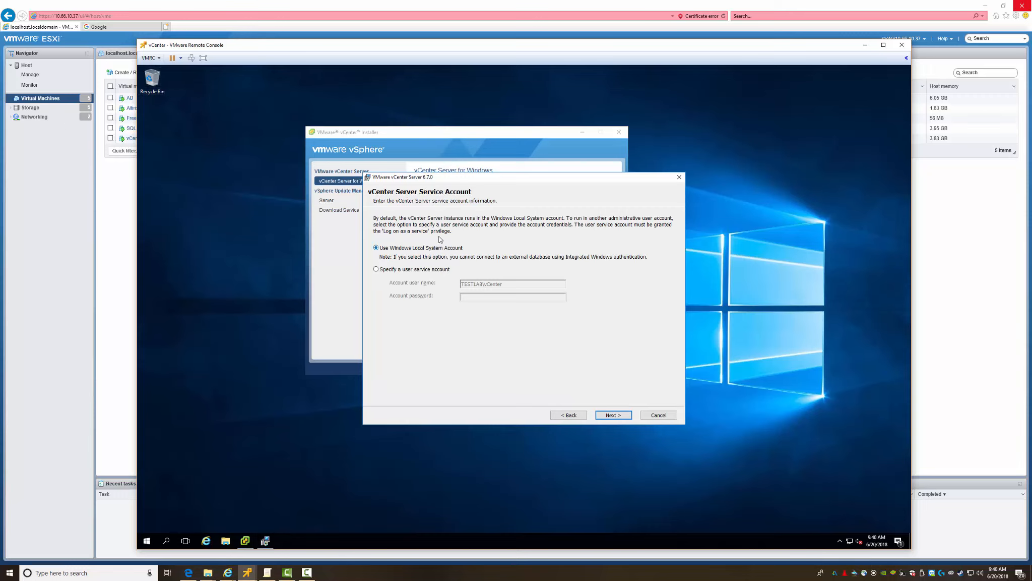
Step: Keep Local System account, embedded Postgres, default ports, folders and CEIP, then begin installing
{"action": "left_click", "coordinate": [612, 415]}
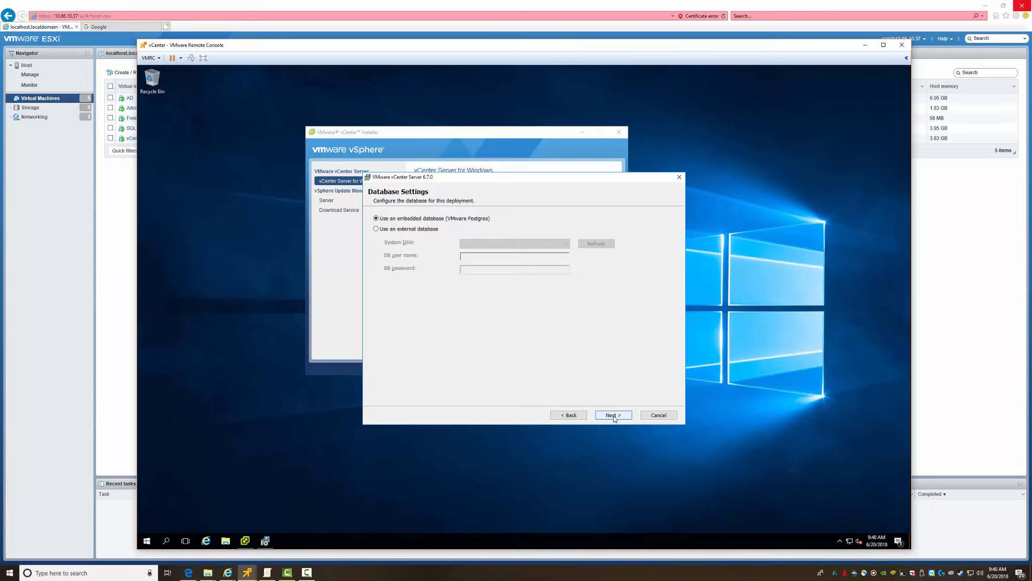
{"action": "left_click", "coordinate": [613, 415]}
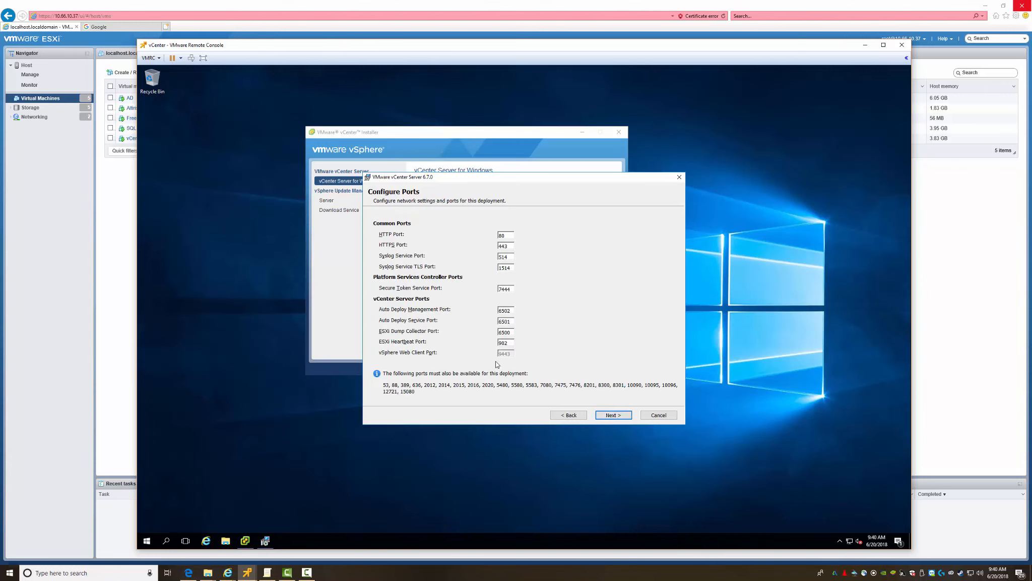
{"action": "left_click", "coordinate": [610, 415]}
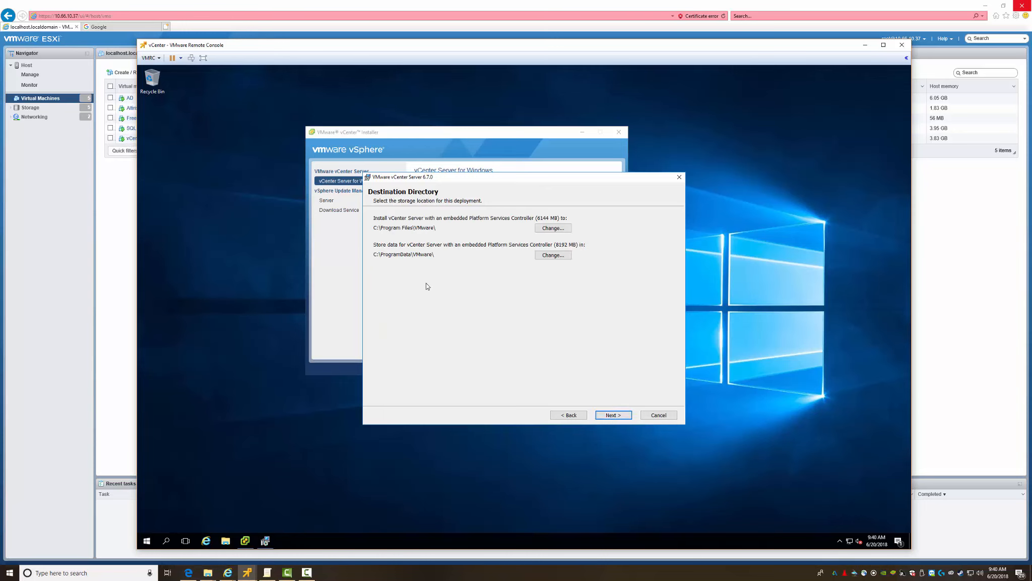
{"action": "left_click", "coordinate": [600, 416]}
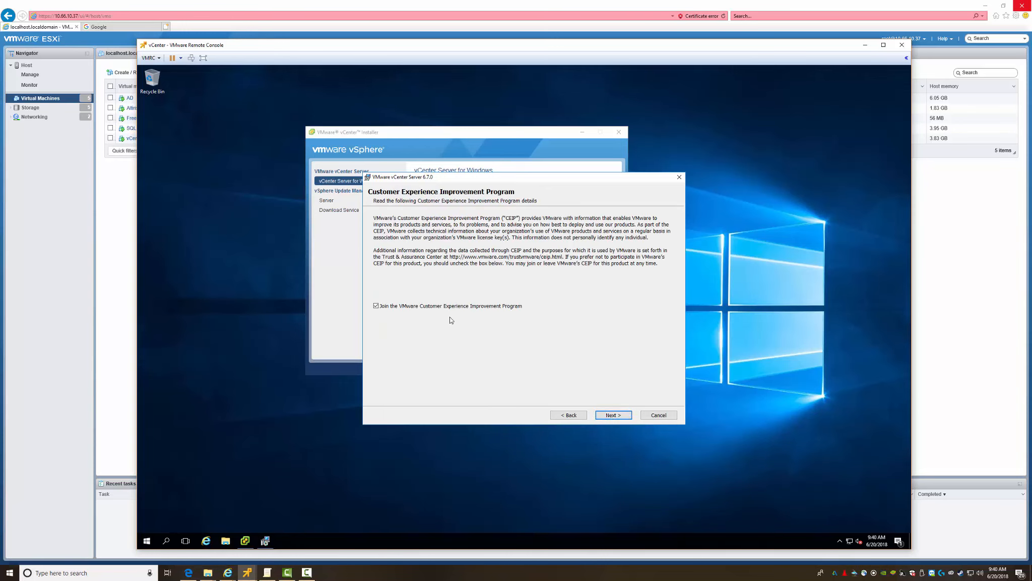
{"action": "left_click", "coordinate": [612, 414]}
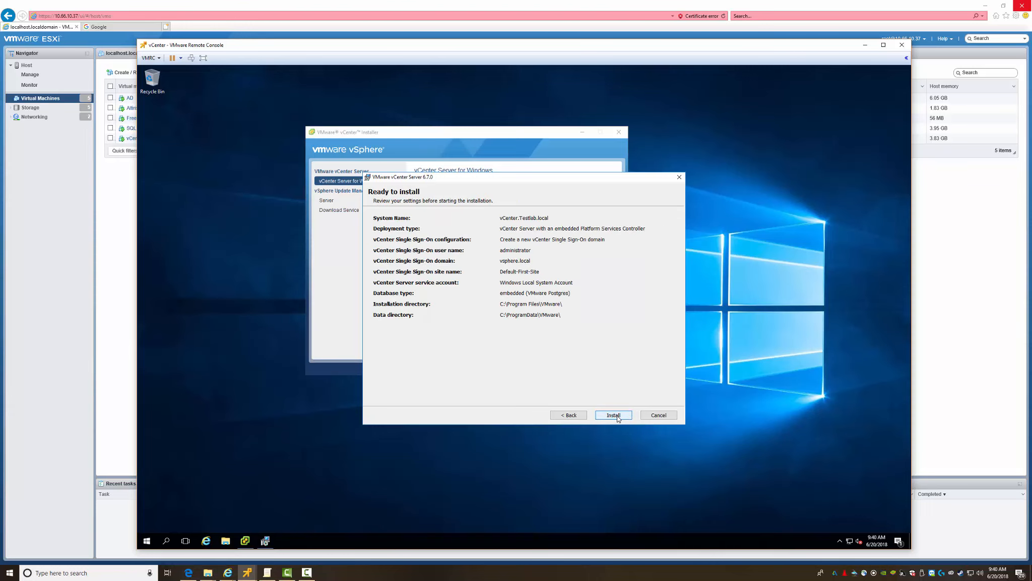
{"action": "left_click", "coordinate": [613, 415]}
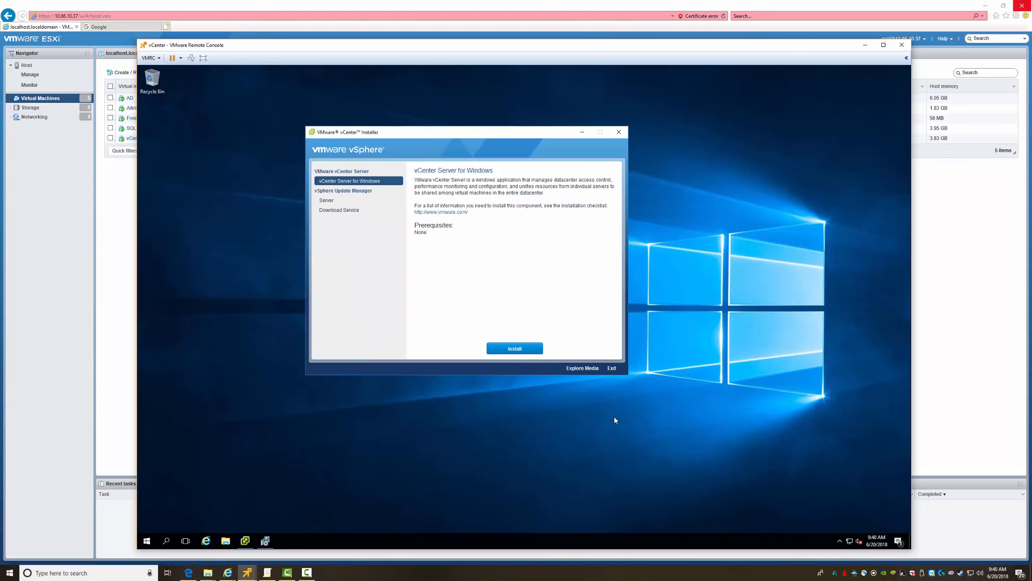
Step: Browse the Update Manager Server and Download Service options while the installation runs to completion
{"action": "left_click_drag", "start_coordinate": [493, 178], "coordinate": [461, 237]}
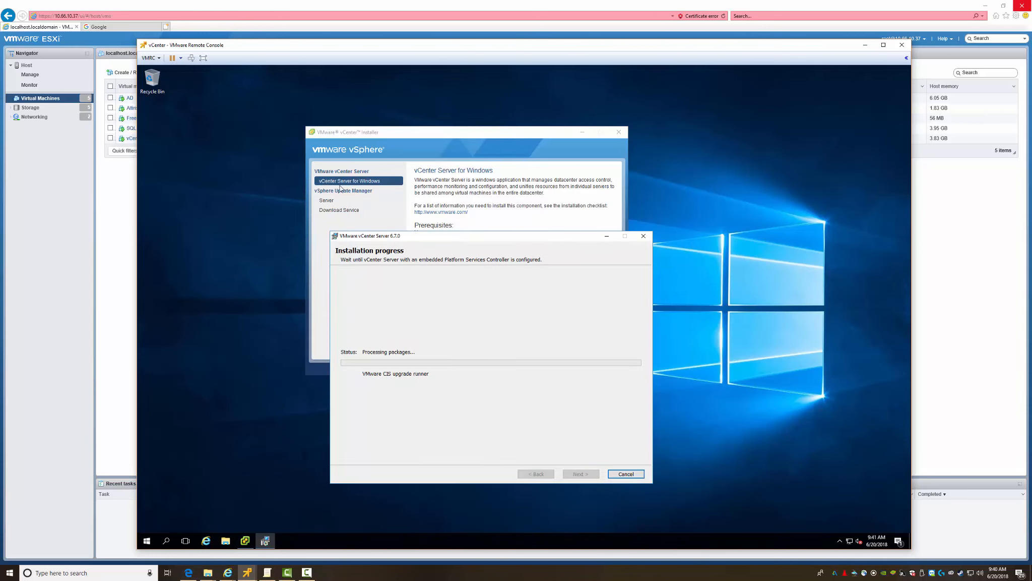
{"action": "left_click", "coordinate": [328, 201]}
{"action": "left_click", "coordinate": [328, 202]}
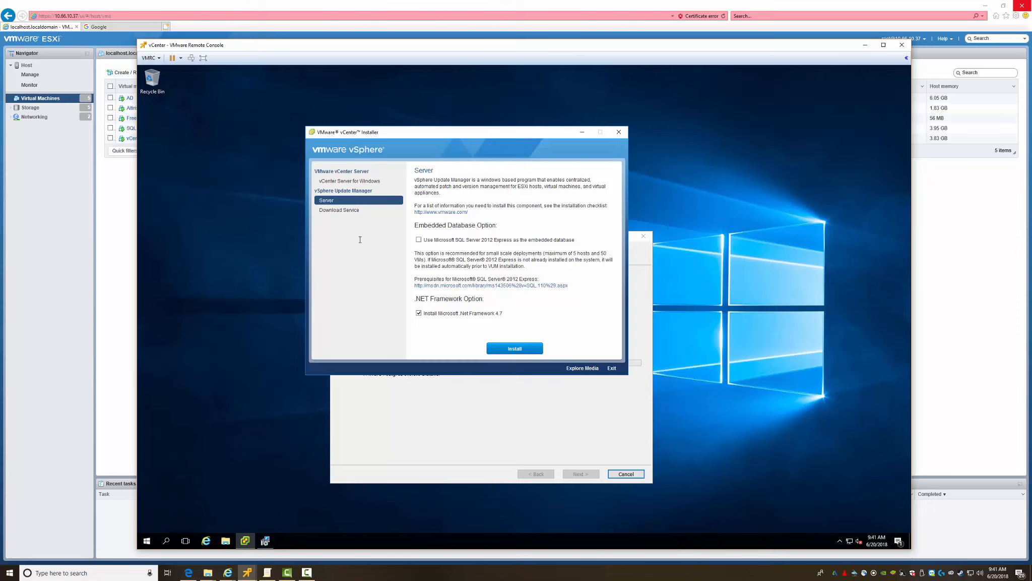
{"action": "triple_click", "coordinate": [511, 243]}
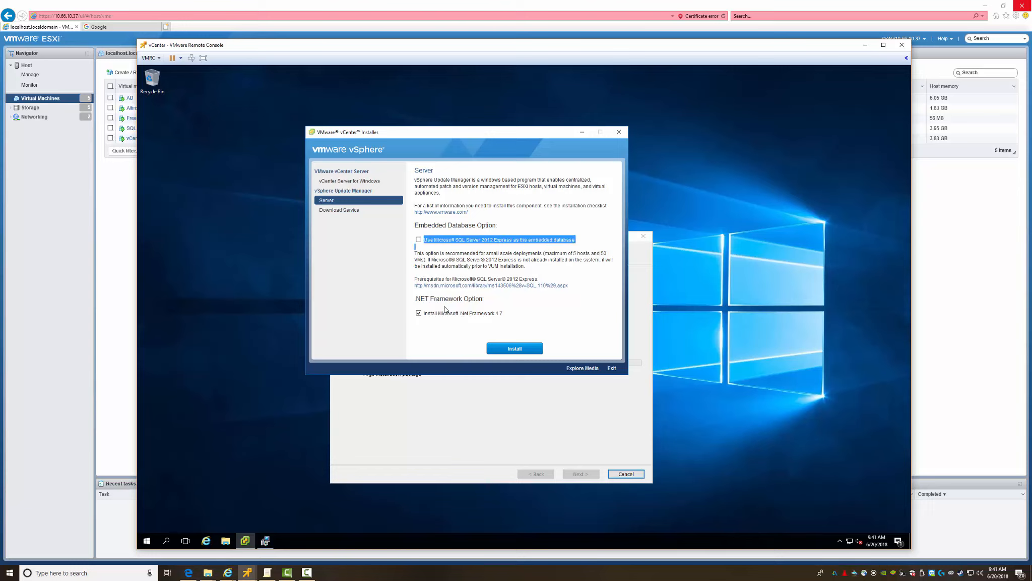
{"action": "left_click", "coordinate": [344, 210]}
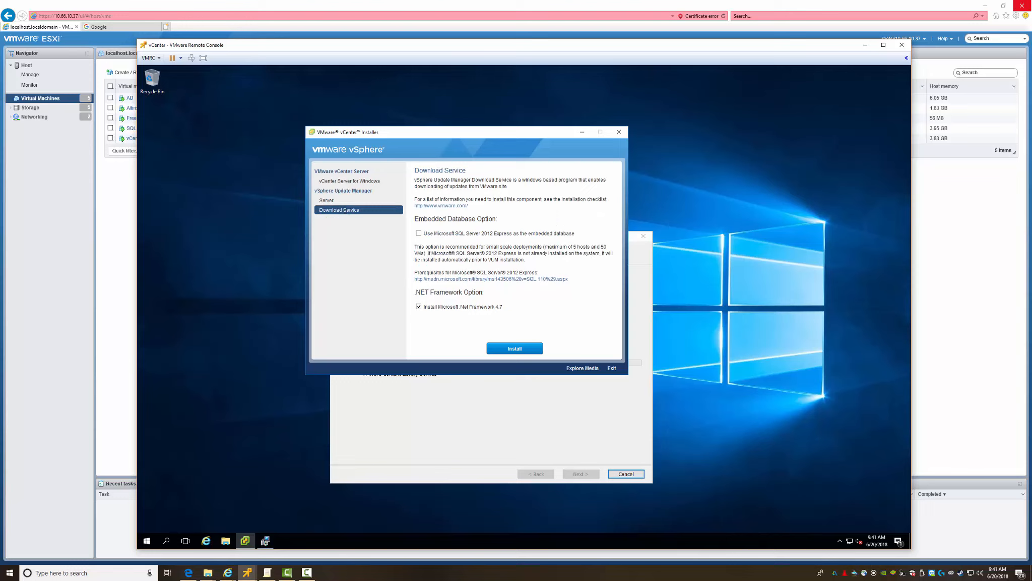
{"action": "left_click", "coordinate": [543, 422]}
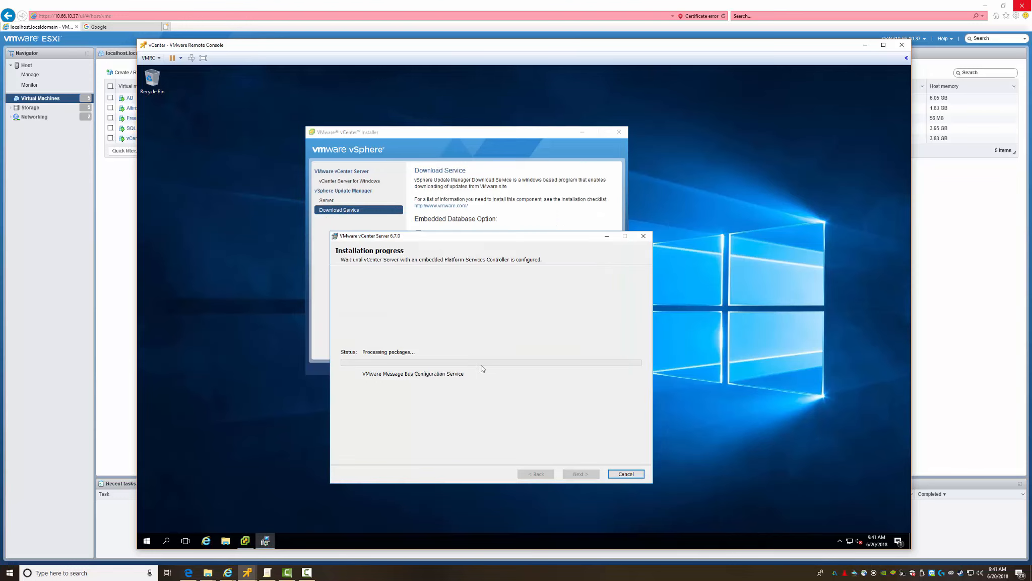
{"action": "left_click_drag", "start_coordinate": [487, 240], "coordinate": [475, 154]}
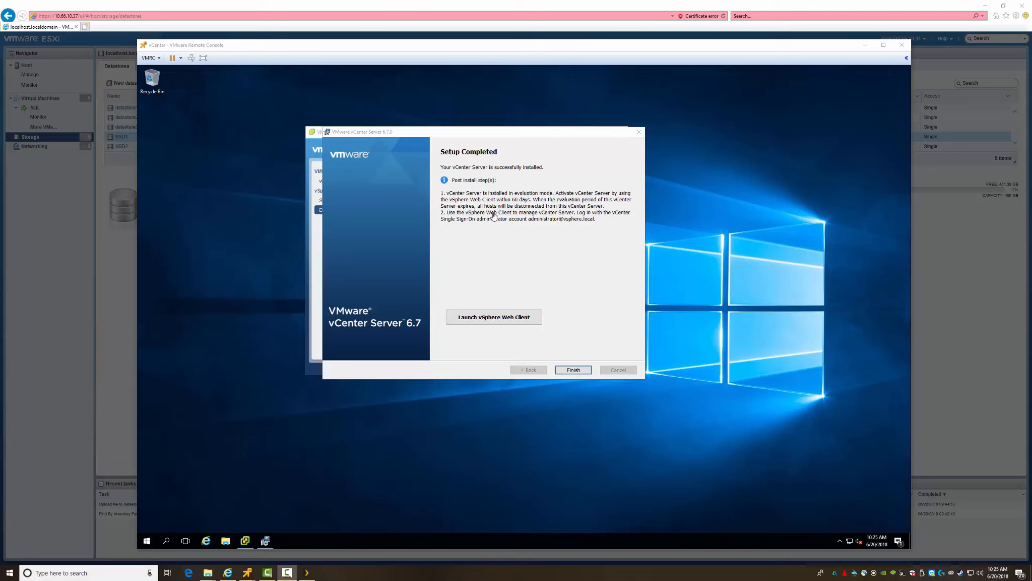
Step: Check the new VMware Start menu folder, then launch the vSphere Web Client from Setup Completed
{"action": "left_click", "coordinate": [151, 541]}
{"action": "left_click", "coordinate": [147, 542]}
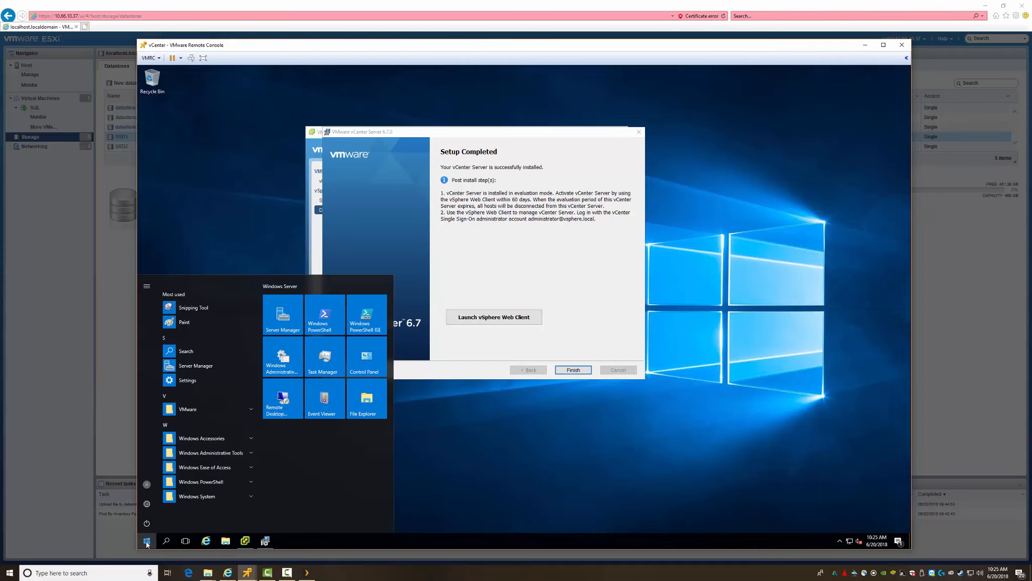
{"action": "left_click", "coordinate": [201, 407]}
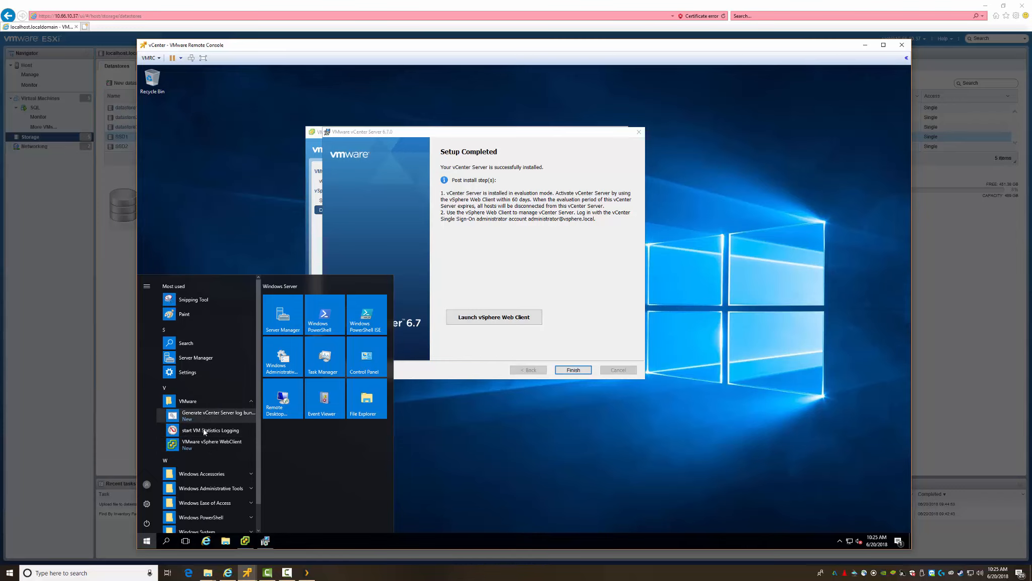
{"action": "left_click", "coordinate": [586, 315]}
{"action": "left_click", "coordinate": [492, 317]}
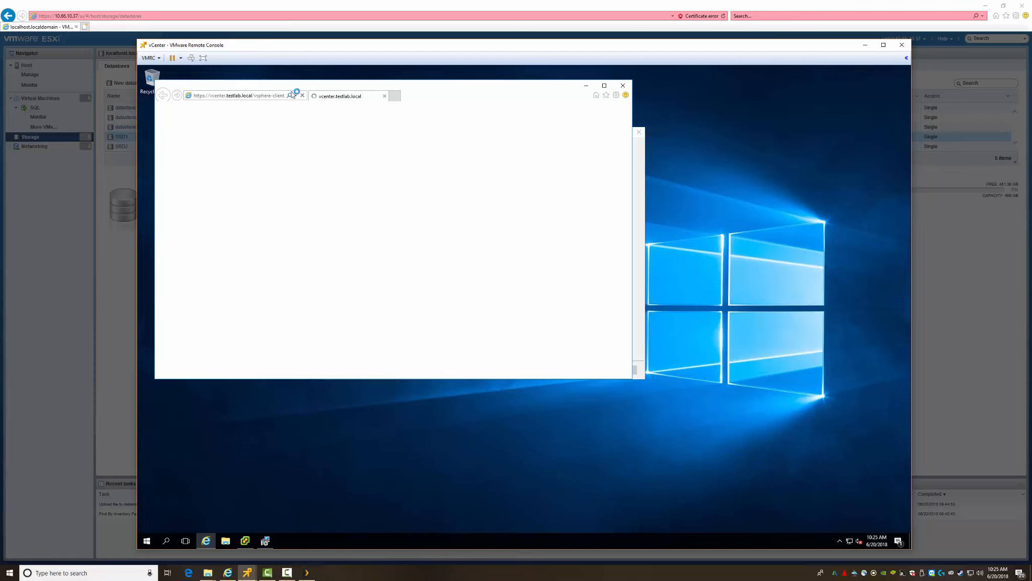
Step: Decline the recommended IE11 settings and proceed past the certificate warning to vCenter
{"action": "left_click_drag", "start_coordinate": [292, 95], "coordinate": [332, 97]}
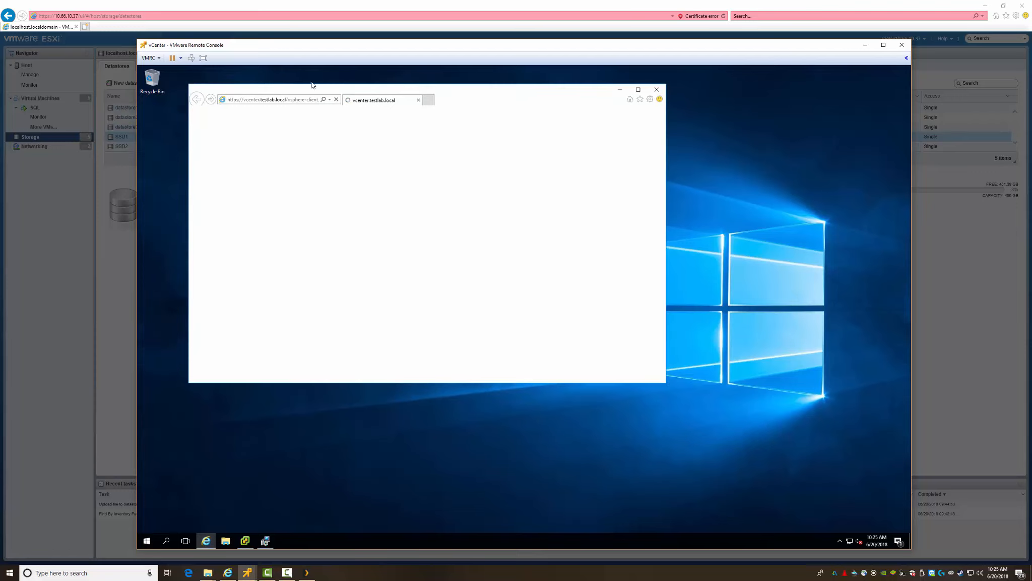
{"action": "left_click_drag", "start_coordinate": [322, 92], "coordinate": [308, 85]}
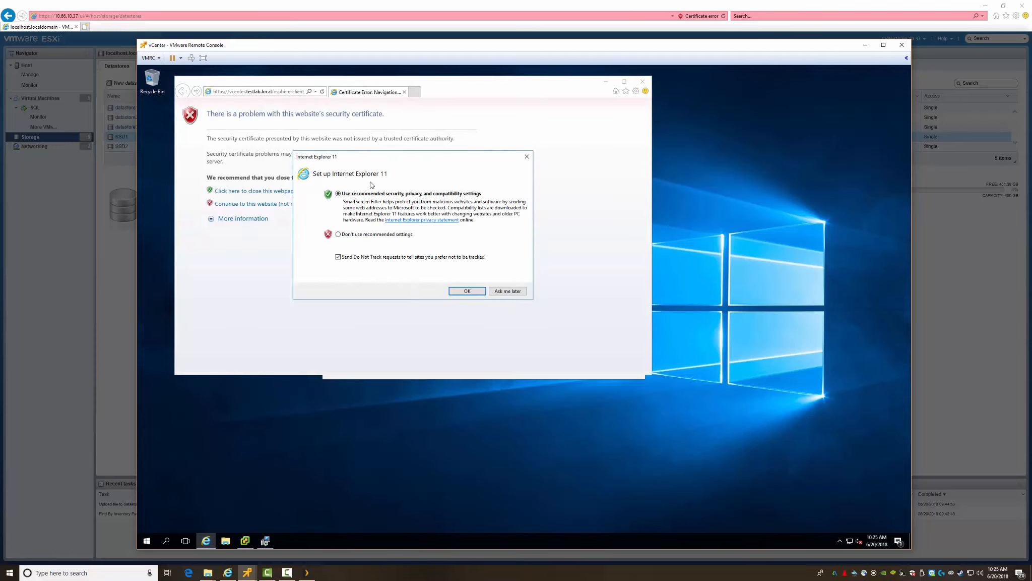
{"action": "left_click", "coordinate": [354, 235]}
{"action": "left_click", "coordinate": [476, 292]}
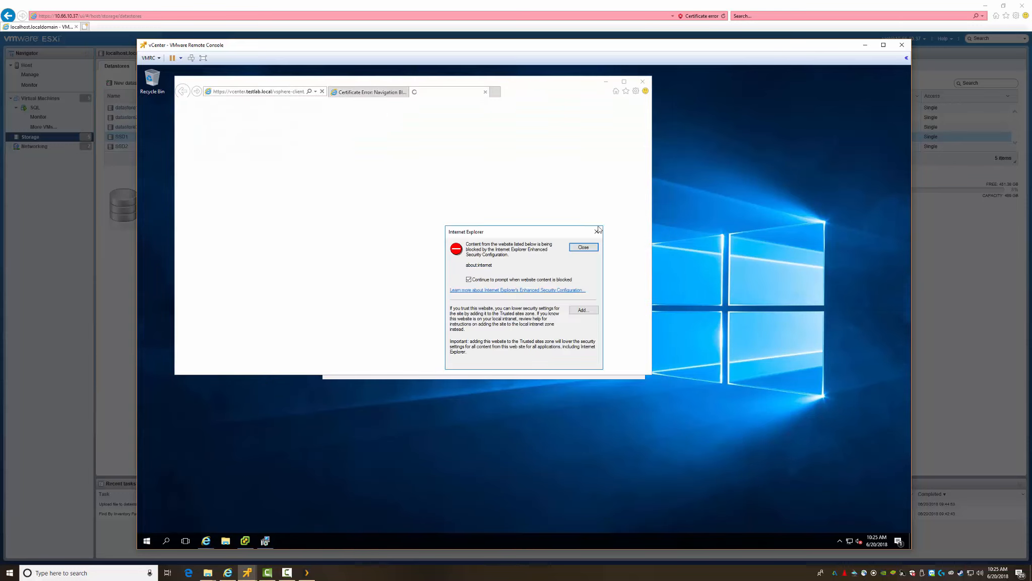
{"action": "left_click", "coordinate": [575, 247]}
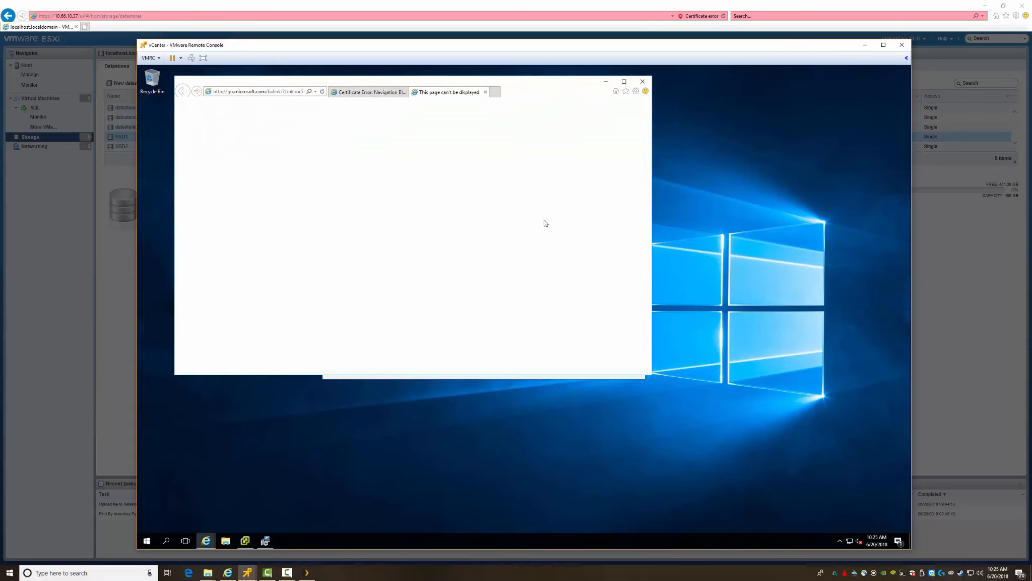
{"action": "left_click", "coordinate": [485, 92]}
{"action": "left_click", "coordinate": [242, 205]}
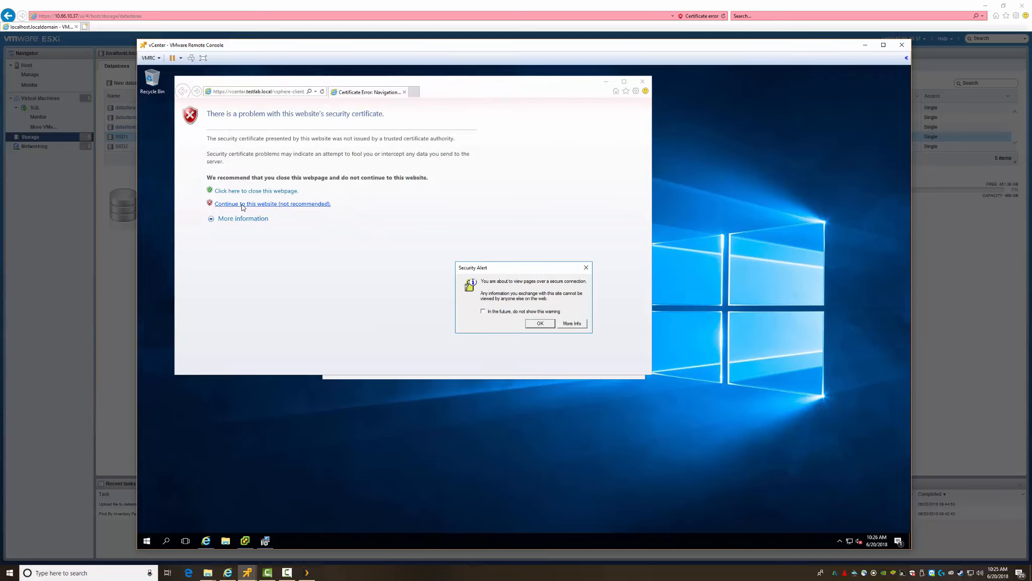
{"action": "left_click", "coordinate": [541, 324]}
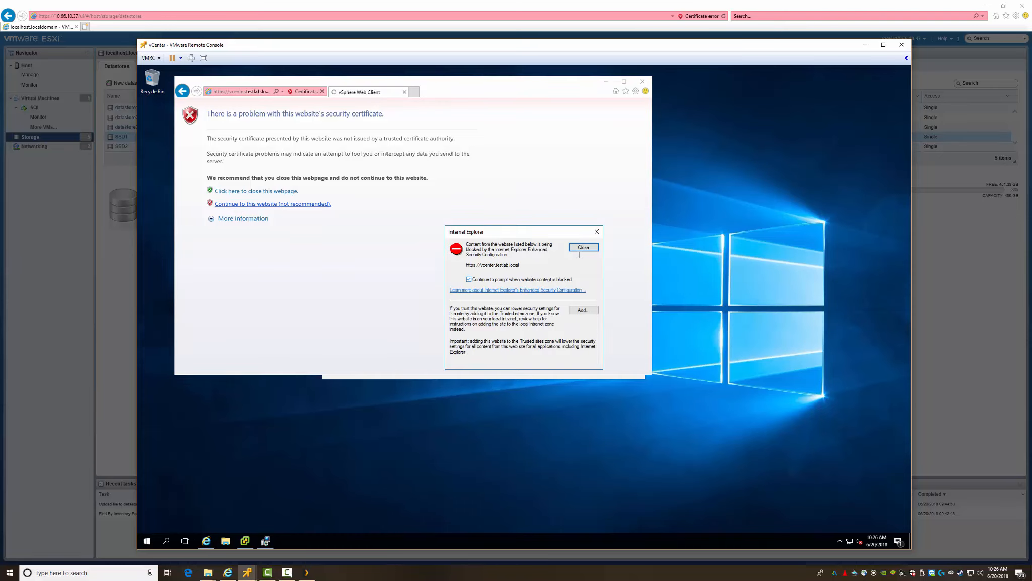
{"action": "left_click", "coordinate": [584, 311]}
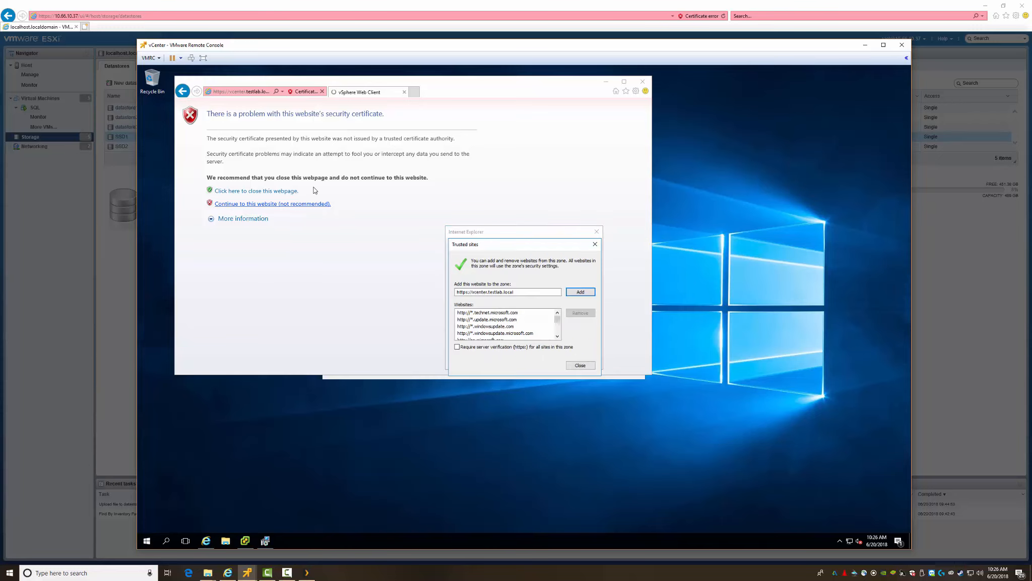
{"action": "left_click", "coordinate": [474, 293]}
{"action": "left_click_drag", "start_coordinate": [479, 294], "coordinate": [487, 293]}
{"action": "type", "text": "*"}
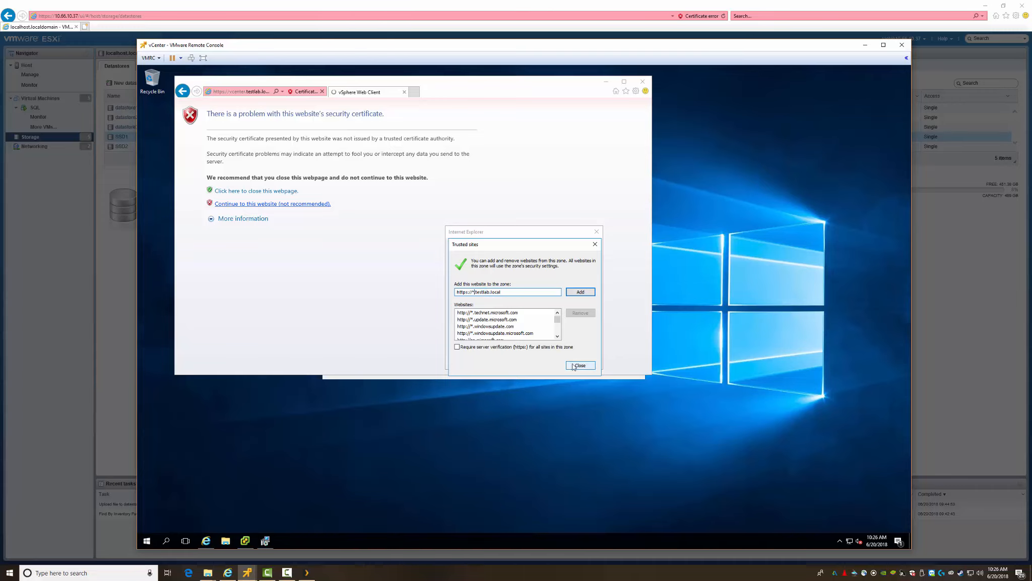
{"action": "left_click", "coordinate": [576, 293]}
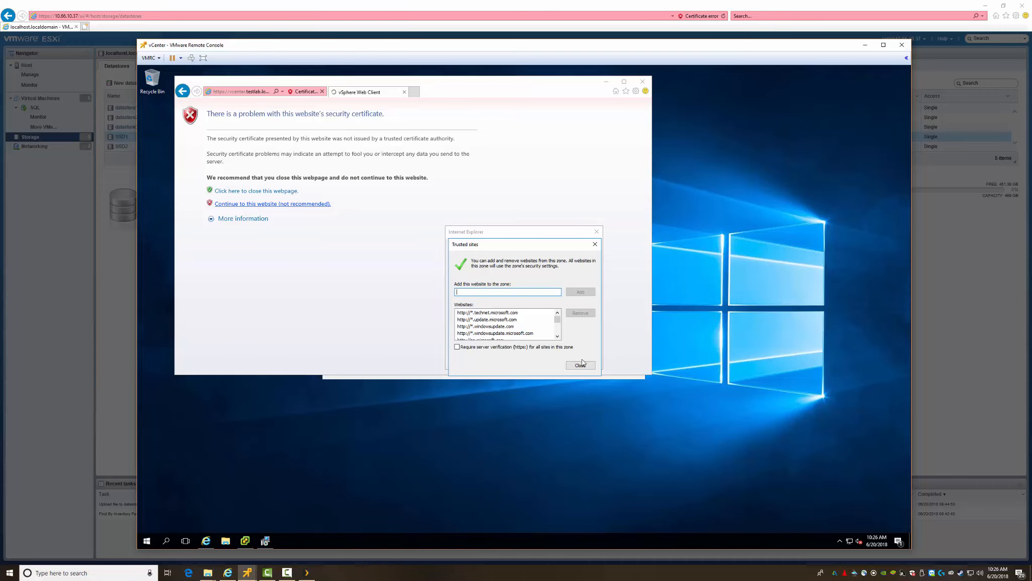
{"action": "left_click", "coordinate": [580, 365]}
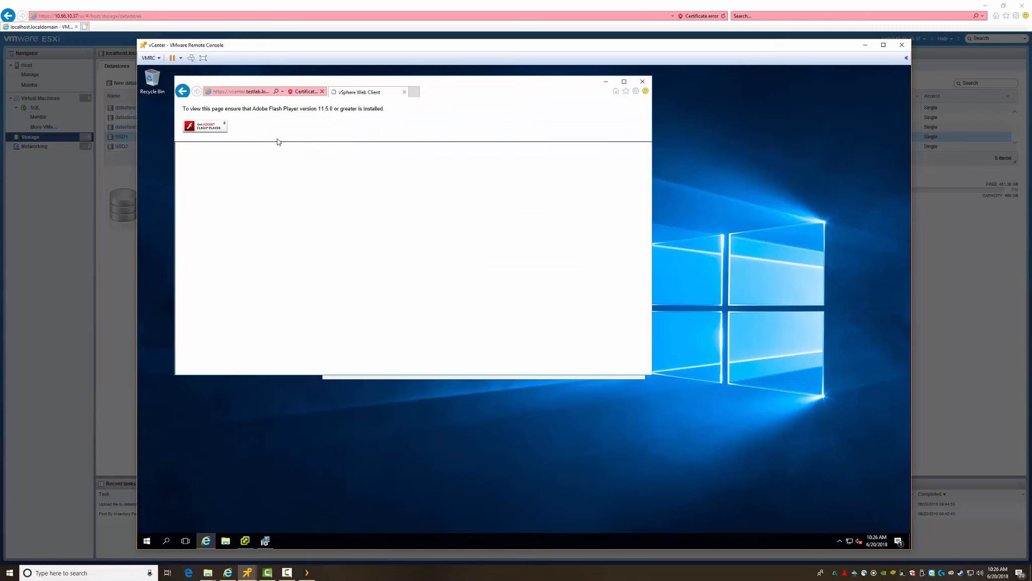
{"action": "left_click", "coordinate": [244, 91]}
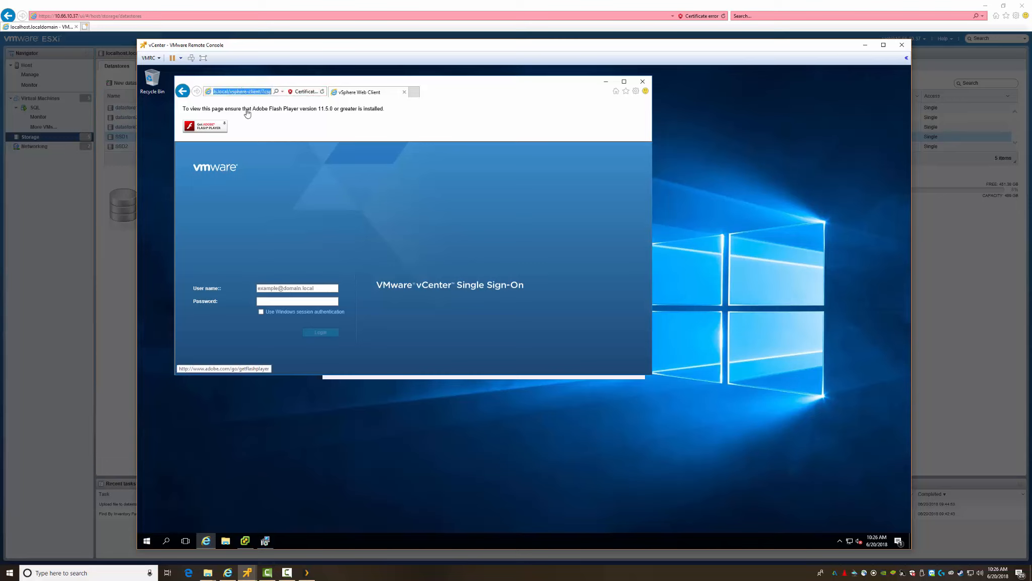
{"action": "left_click", "coordinate": [288, 288]}
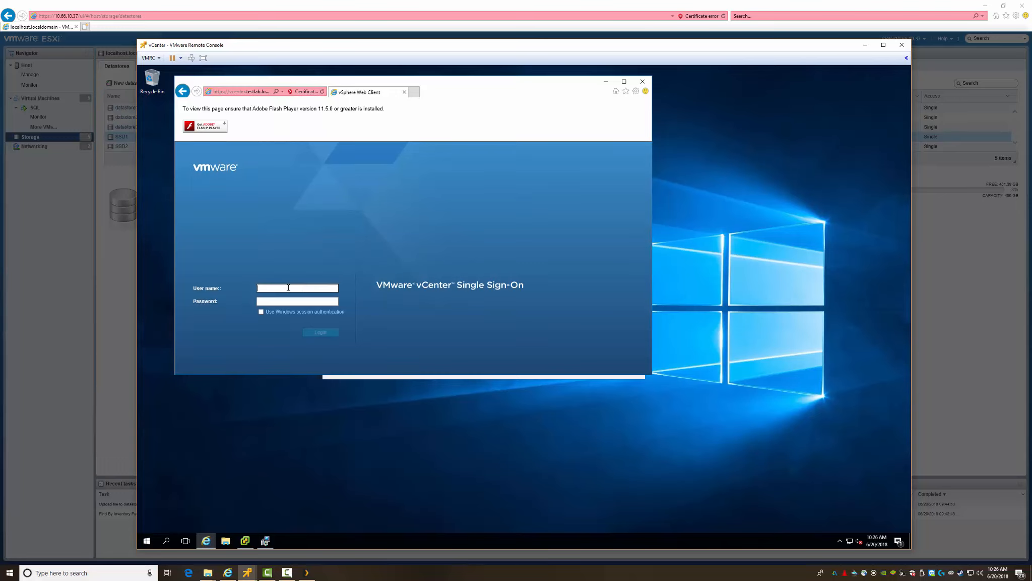
Step: Attempt login as root, then change the user name to administrator and enlarge the browser
{"action": "type", "text": "a"}
{"action": "key", "text": "Tab"}
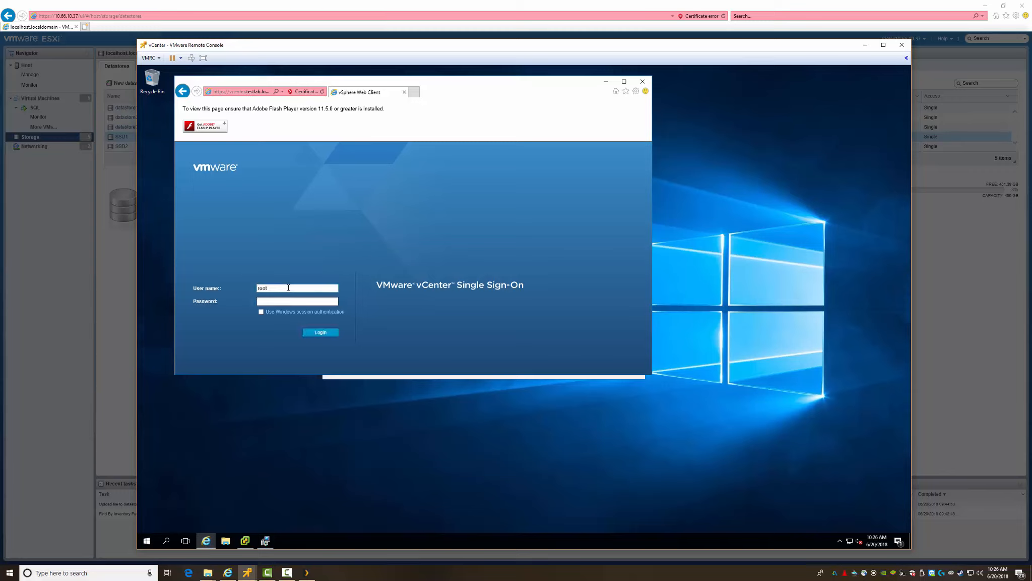
{"action": "type", "text": "***********"}
{"action": "key", "text": "Return"}
{"action": "left_click_drag", "start_coordinate": [277, 286], "coordinate": [235, 289]}
{"action": "type", "text": "a"}
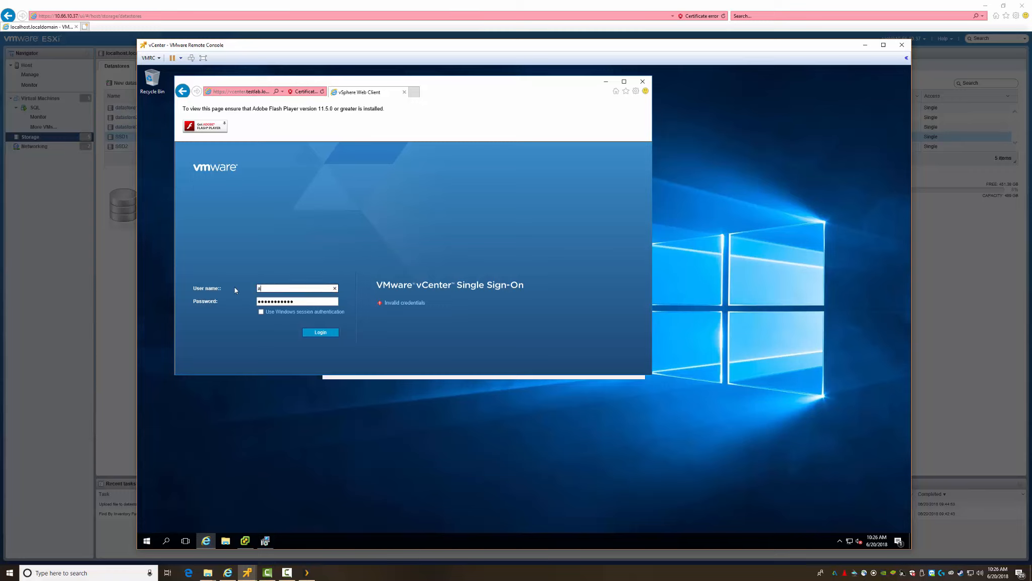
{"action": "type", "text": "dministrator"}
{"action": "left_click_drag", "start_coordinate": [653, 373], "coordinate": [777, 502]}
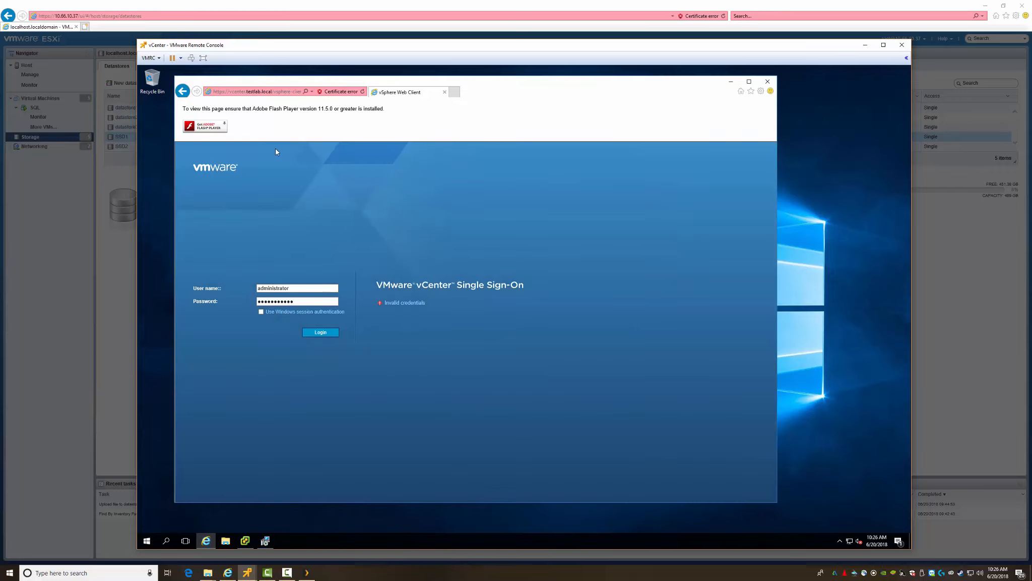
Step: Check the Internet Explorer version, then follow Get Adobe Flash Player past the blocked-content warning
{"action": "left_click", "coordinate": [242, 91]}
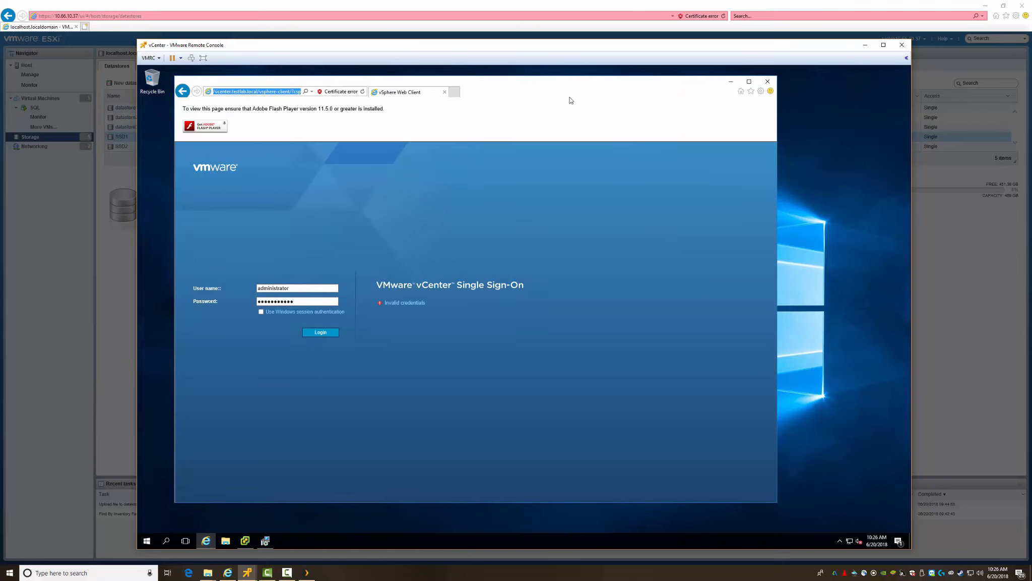
{"action": "left_click", "coordinate": [758, 94]}
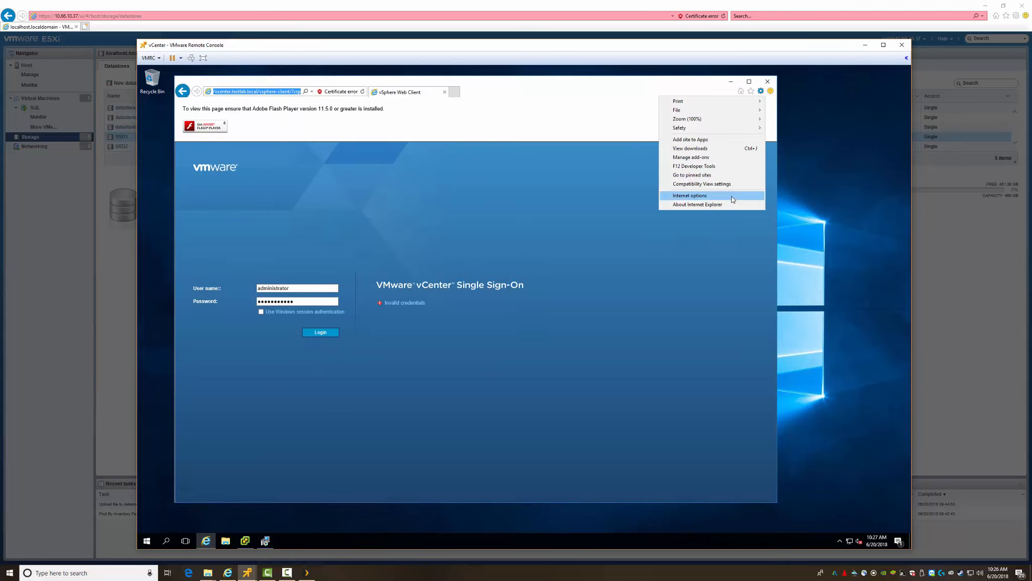
{"action": "left_click", "coordinate": [711, 205]}
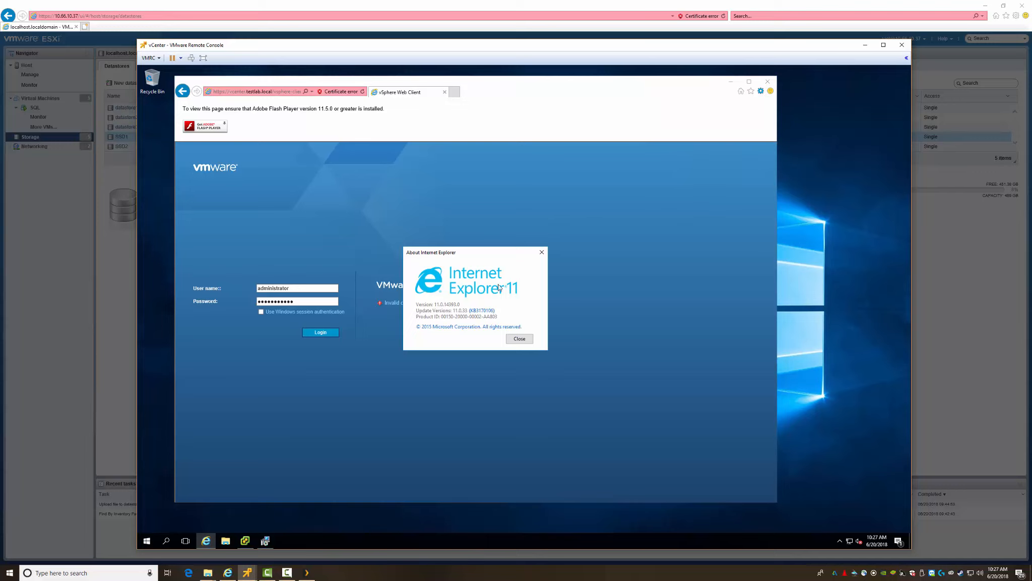
{"action": "left_click", "coordinate": [522, 340]}
{"action": "left_click", "coordinate": [222, 129]}
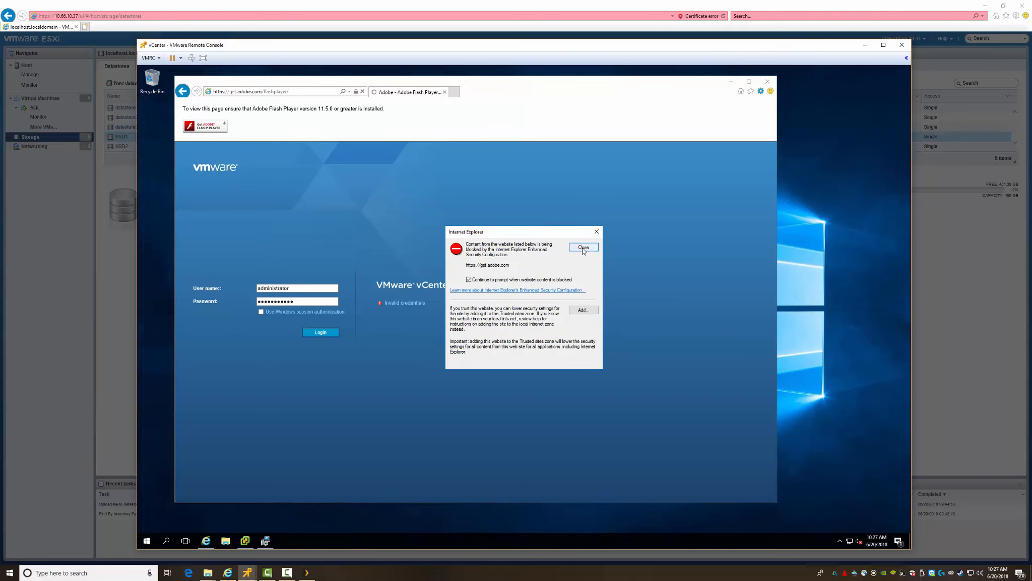
{"action": "left_click", "coordinate": [583, 248]}
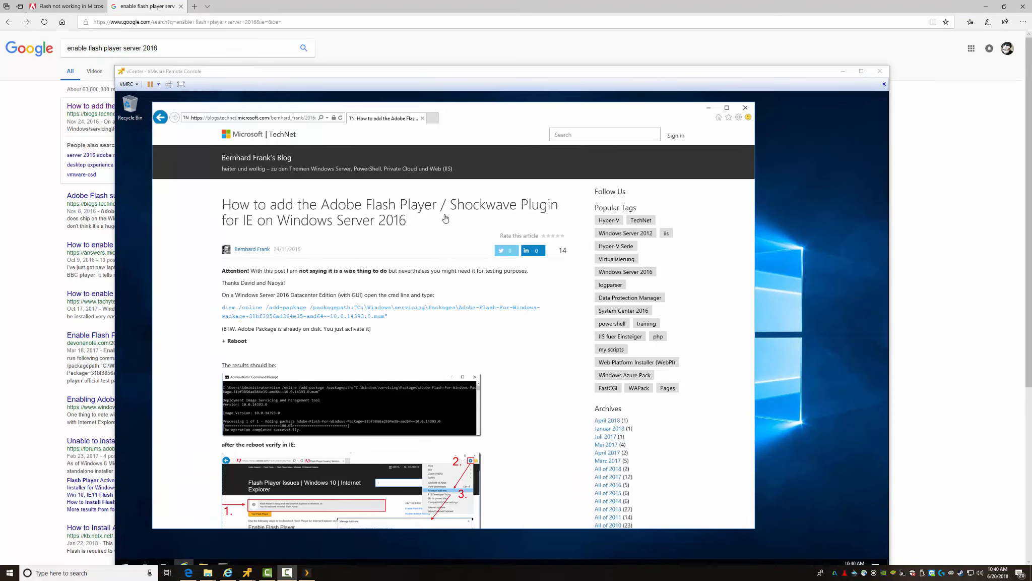
Step: Copy the dism command and inspect Shockwave Flash Object in Manage add-ons
{"action": "left_click", "coordinate": [236, 311]}
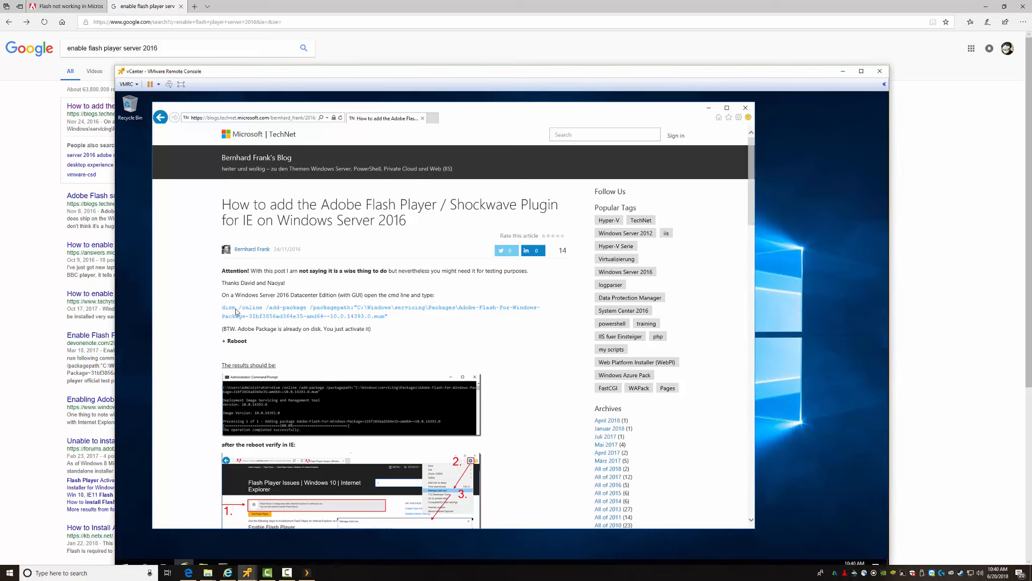
{"action": "left_click_drag", "start_coordinate": [388, 316], "coordinate": [221, 308]}
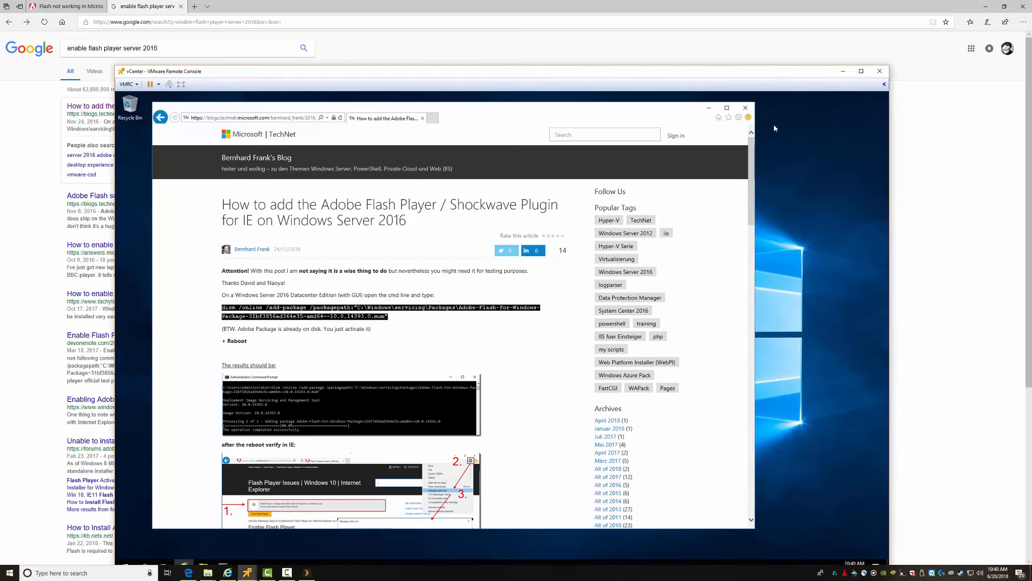
{"action": "scroll", "coordinate": [489, 428], "scroll_direction": "down", "scroll_amount": 3}
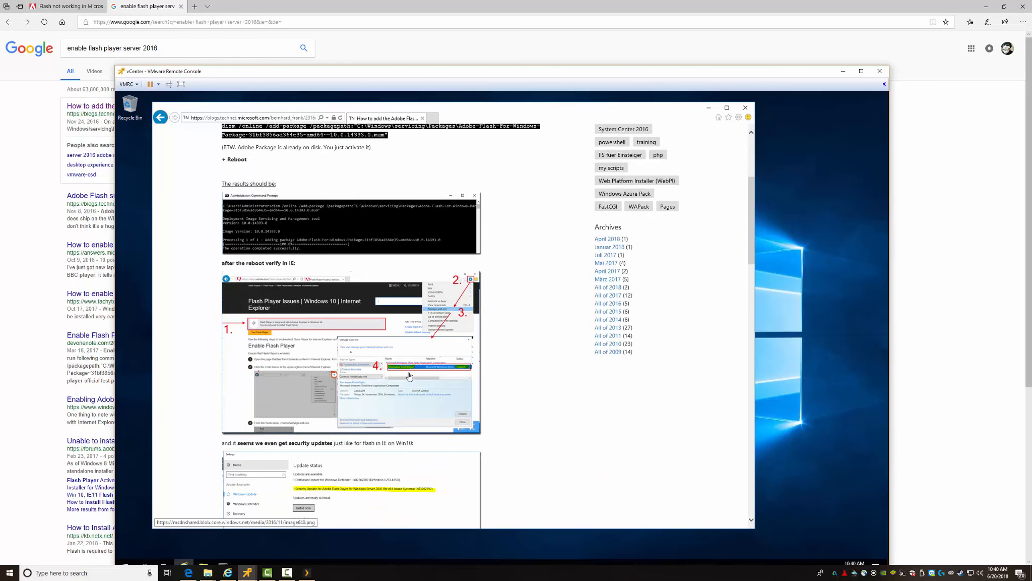
{"action": "left_click", "coordinate": [738, 117]}
{"action": "left_click", "coordinate": [669, 183]}
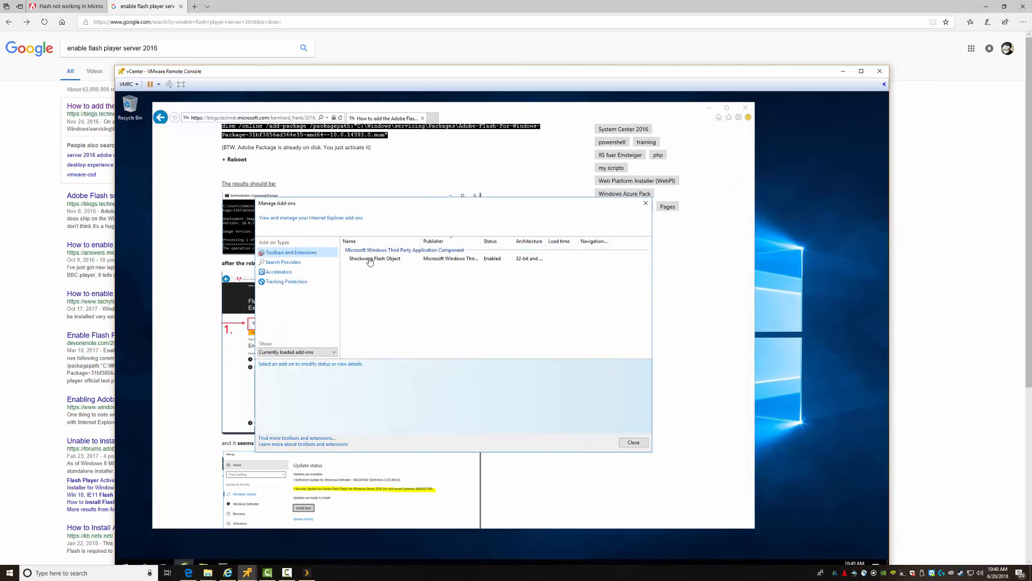
{"action": "left_click", "coordinate": [374, 263]}
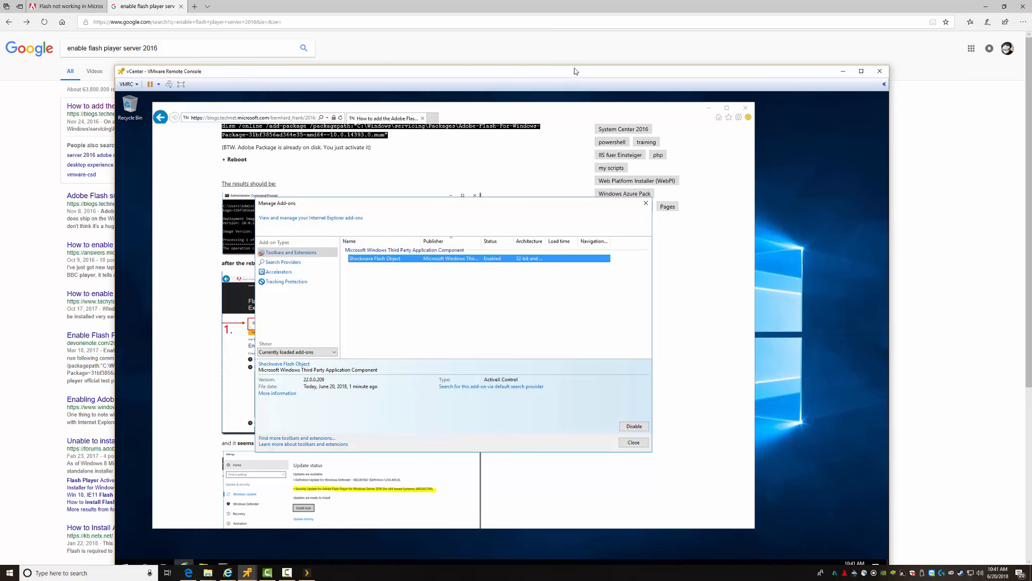
Step: Review the dism result, then close the command prompt, add-on manager and browser
{"action": "left_click_drag", "start_coordinate": [574, 71], "coordinate": [570, 47]}
{"action": "left_click", "coordinate": [218, 543]}
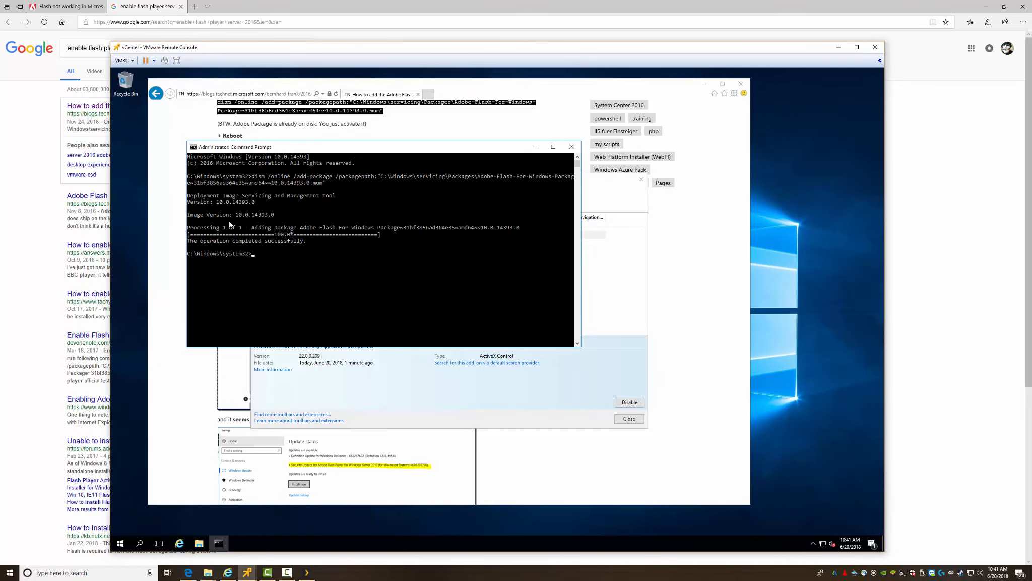
{"action": "left_click_drag", "start_coordinate": [258, 235], "coordinate": [311, 241]}
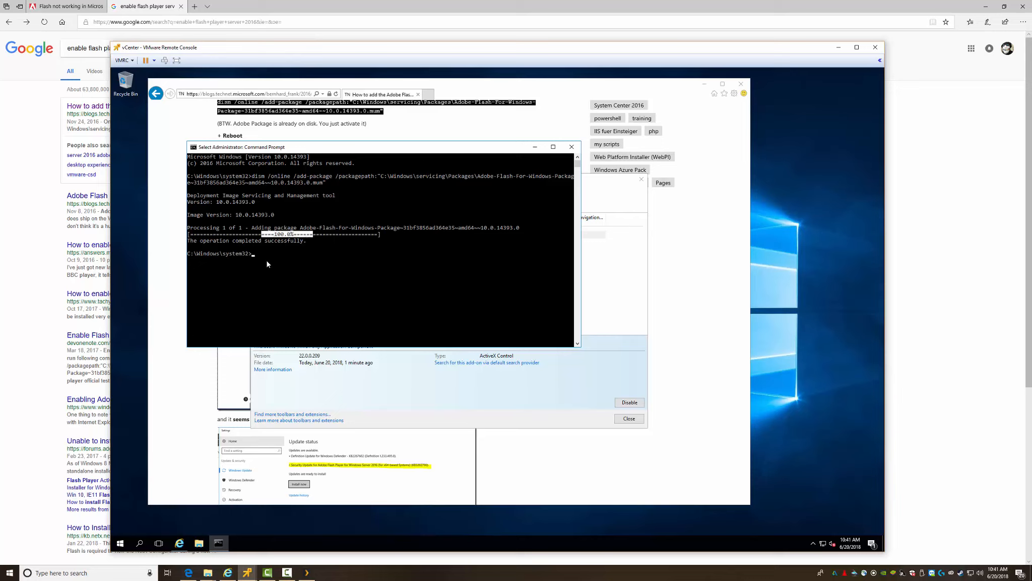
{"action": "left_click", "coordinate": [571, 147]}
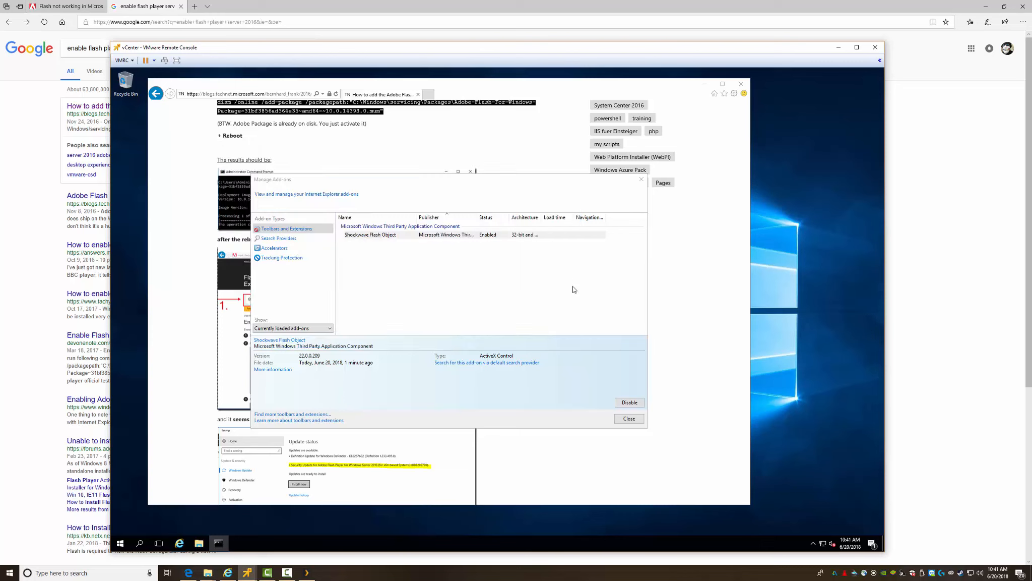
{"action": "left_click", "coordinate": [642, 179]}
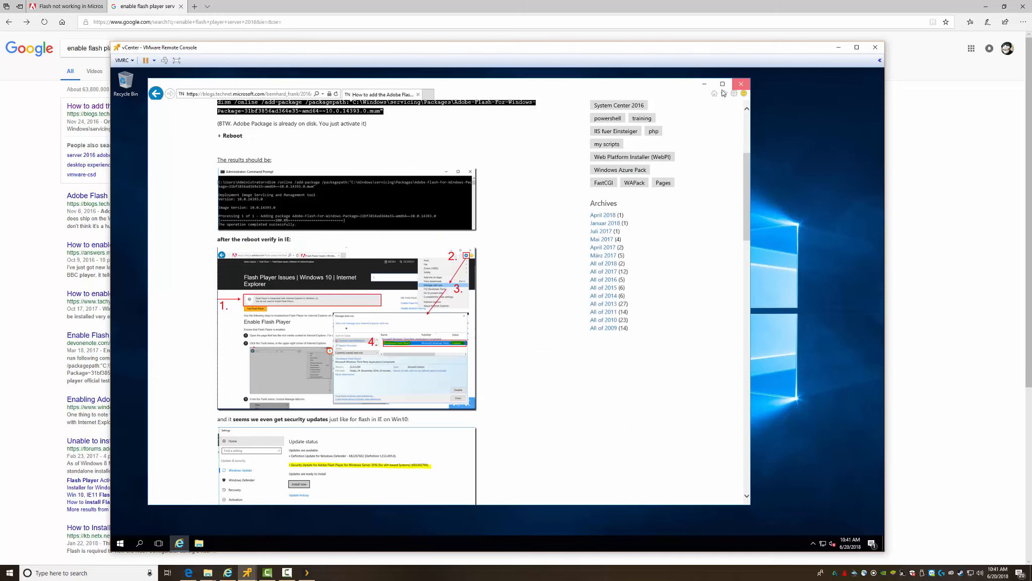
{"action": "left_click", "coordinate": [740, 83]}
{"action": "left_click", "coordinate": [120, 543]}
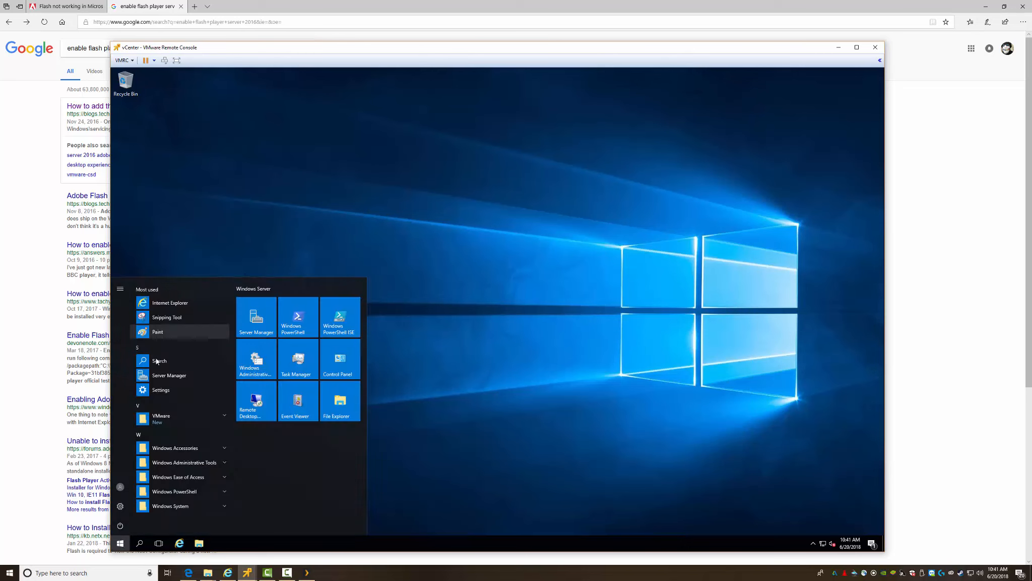
Step: Relaunch the vSphere Web Client in Internet Explorer and continue past the certificate warning
{"action": "left_click", "coordinate": [166, 420]}
{"action": "left_click", "coordinate": [186, 462]}
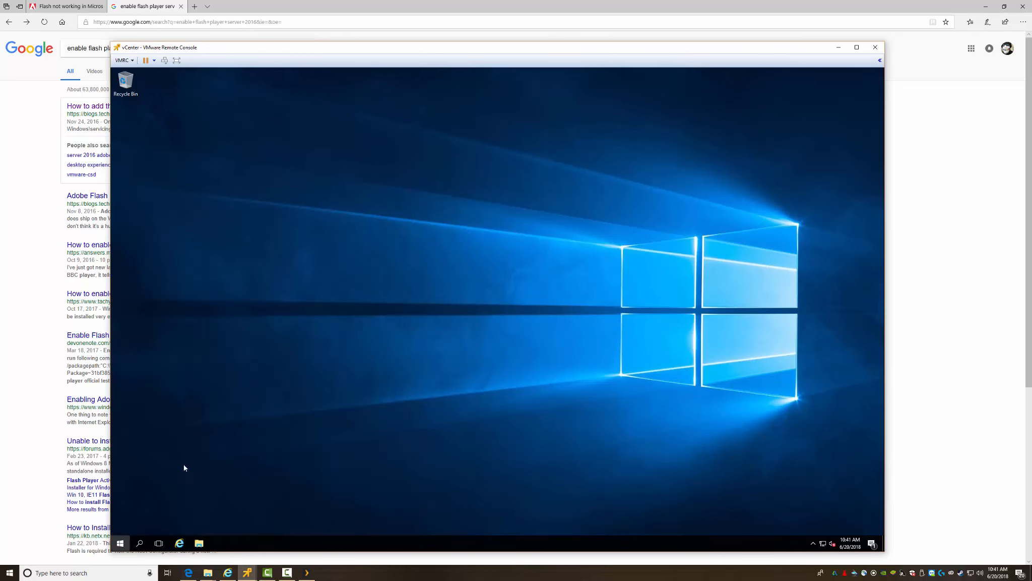
{"action": "left_click", "coordinate": [207, 208]}
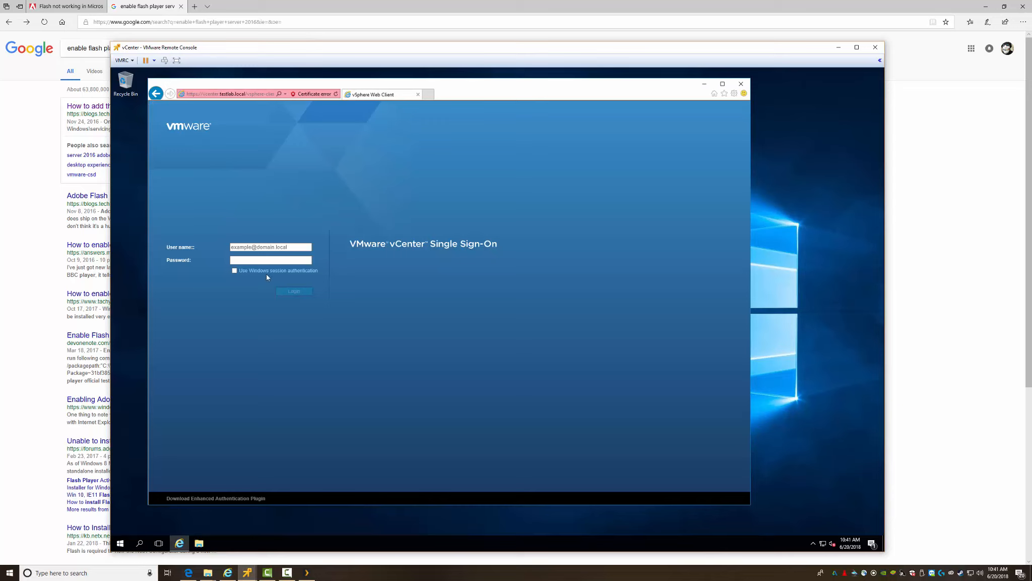
Step: Review Internet Options, then confirm Shockwave Flash Object is enabled in Manage add-ons
{"action": "left_click", "coordinate": [734, 93]}
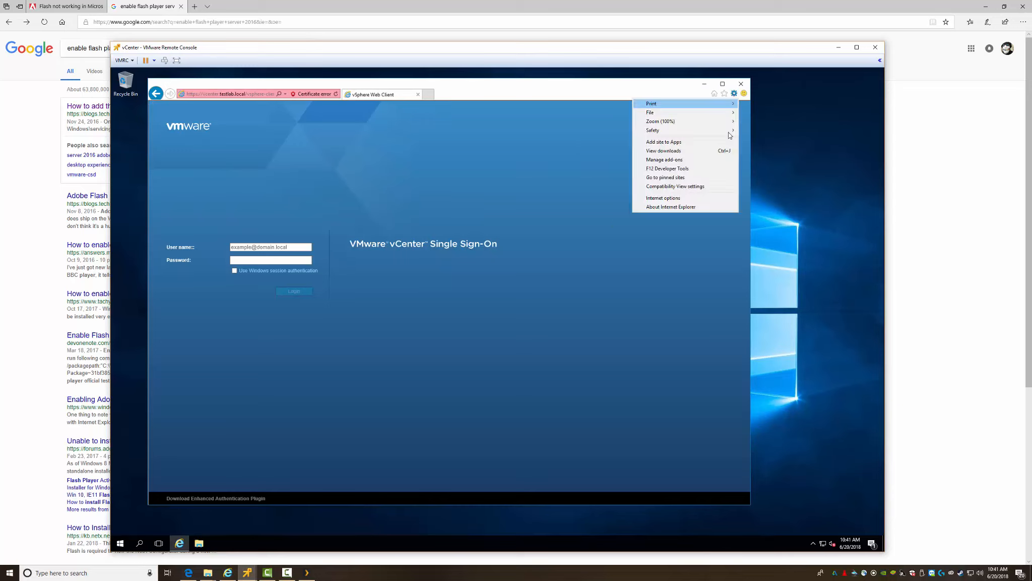
{"action": "left_click", "coordinate": [670, 203]}
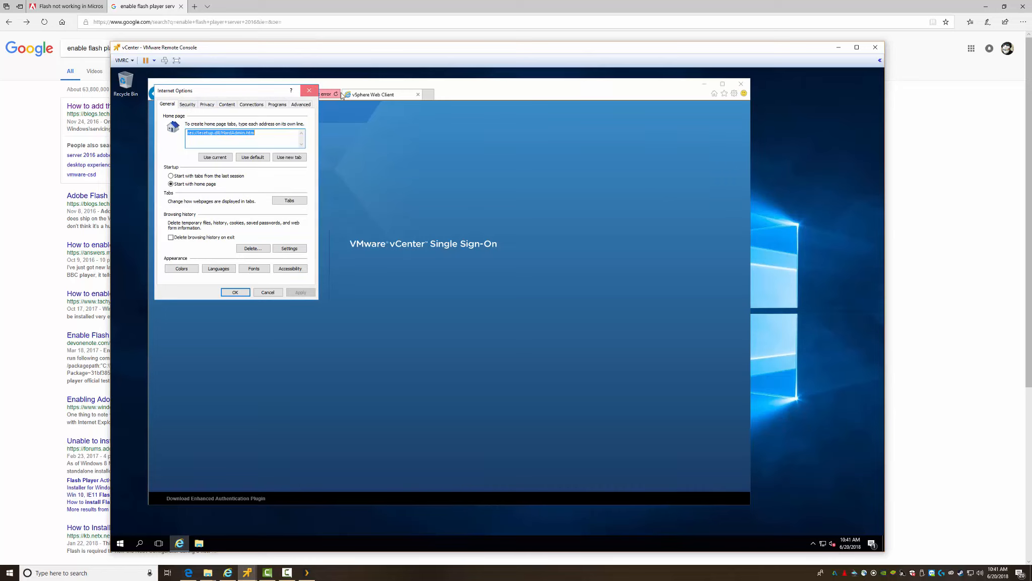
{"action": "left_click", "coordinate": [309, 90]}
{"action": "left_click", "coordinate": [734, 94]}
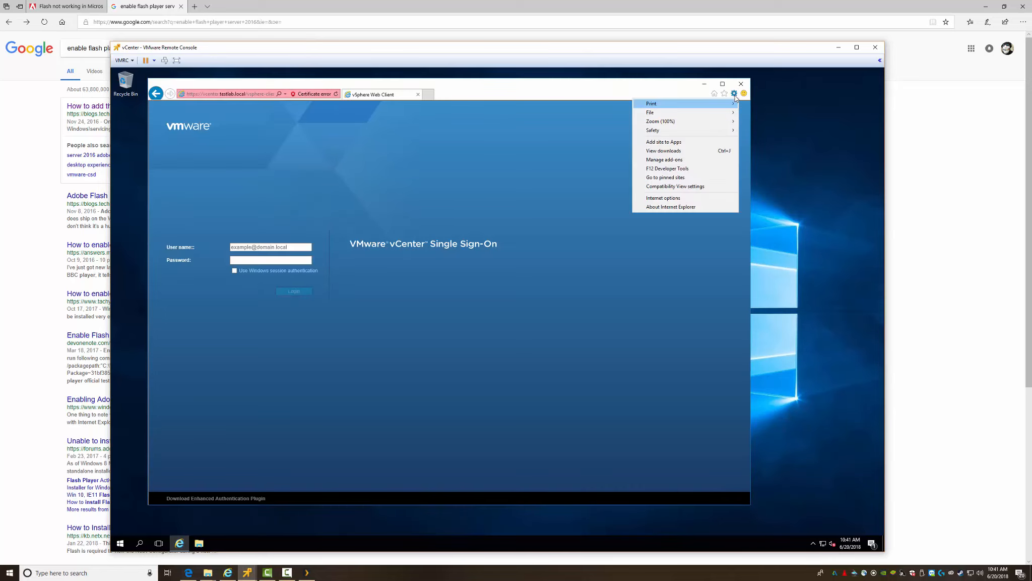
{"action": "left_click", "coordinate": [664, 159]}
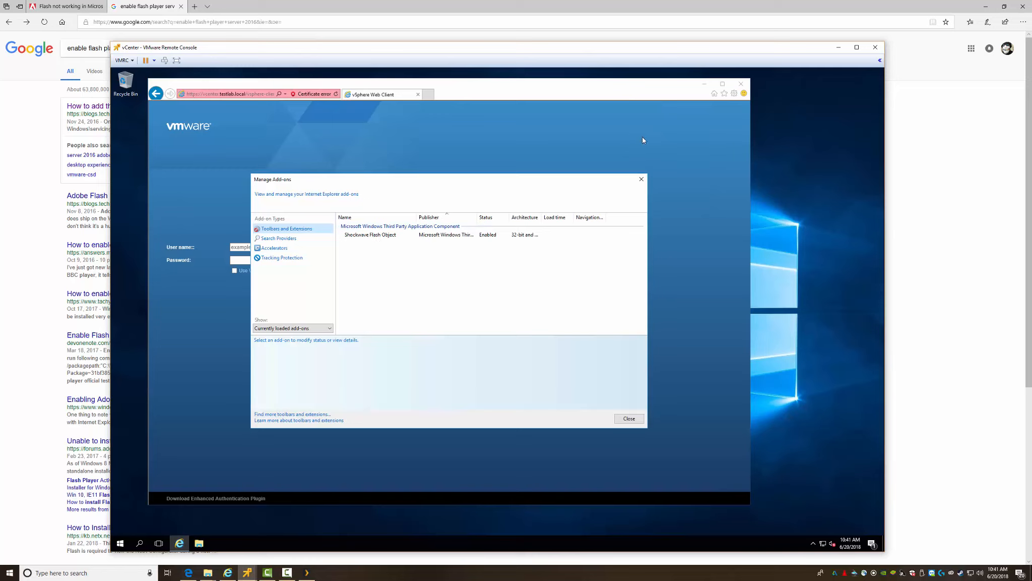
{"action": "left_click", "coordinate": [641, 180]}
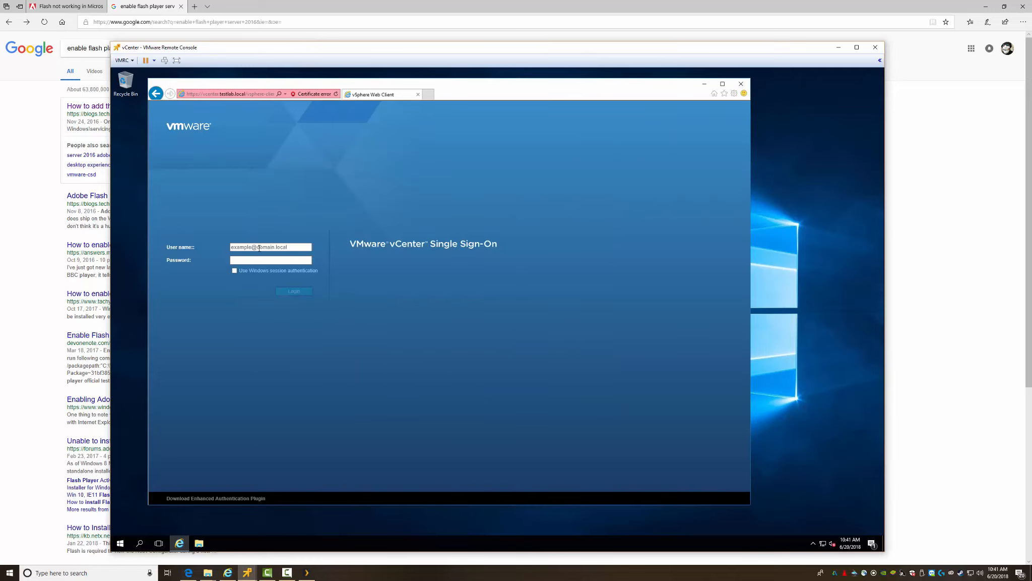
Step: Try signing in with the testlab domain account and its password; the login is rejected
{"action": "left_click", "coordinate": [290, 246]}
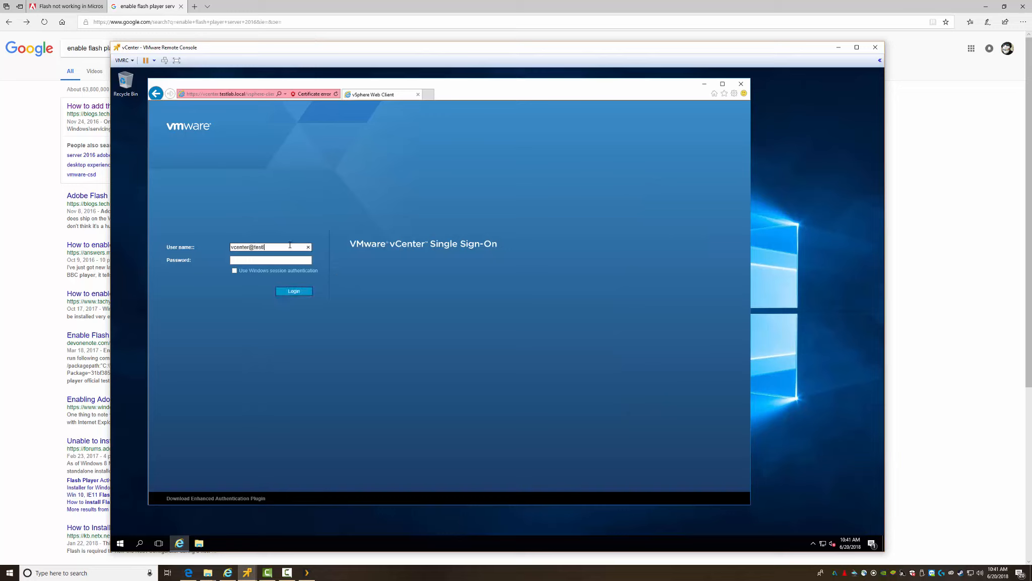
{"action": "key", "text": "Tab"}
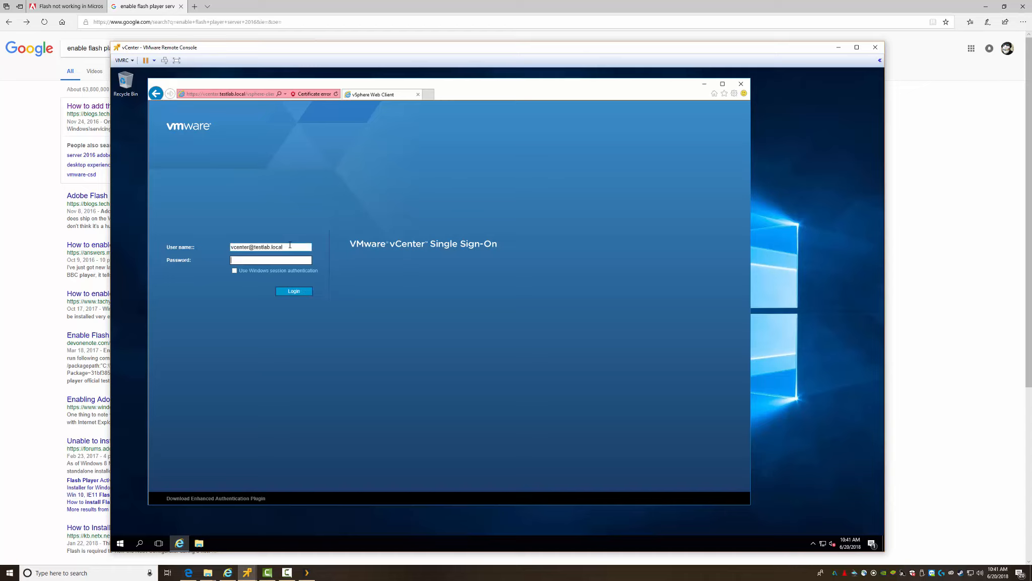
{"action": "type", "text": "••••••••••"}
{"action": "key", "text": "Return"}
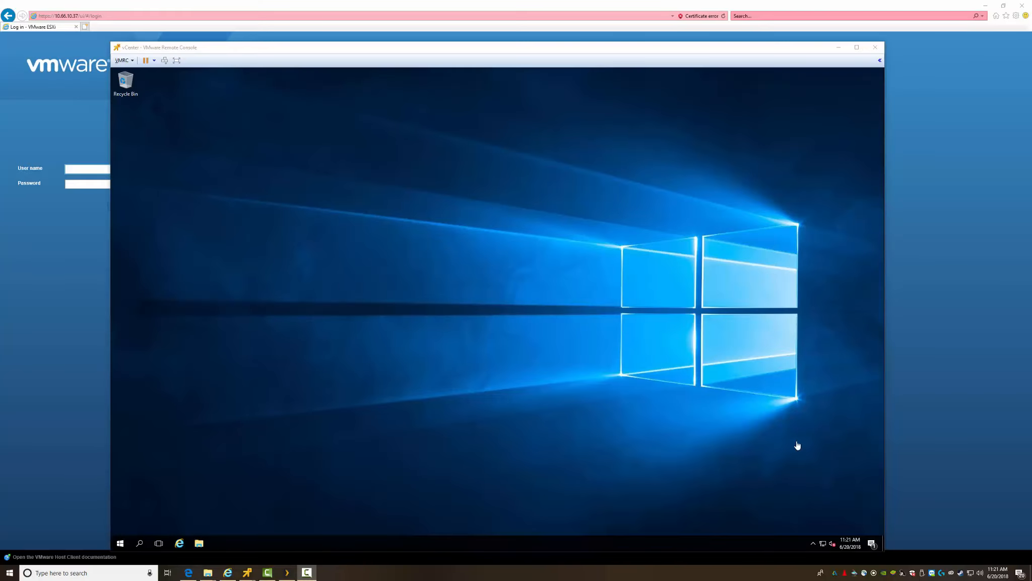
Step: Launch the vSphere Web Client from the guest Start menu's VMware group and bypass the certificate warning
{"action": "left_click", "coordinate": [150, 512]}
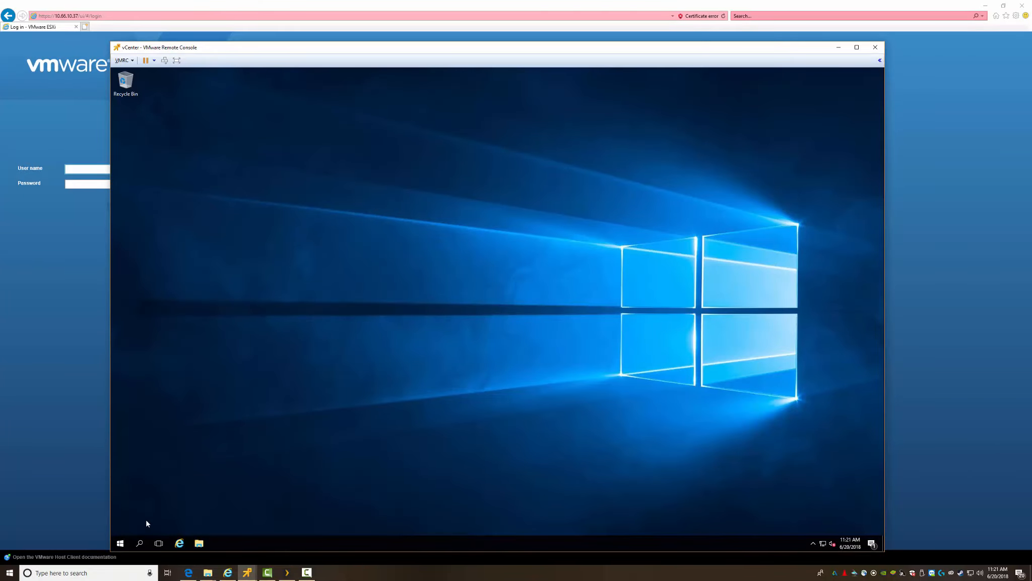
{"action": "left_click", "coordinate": [121, 542]}
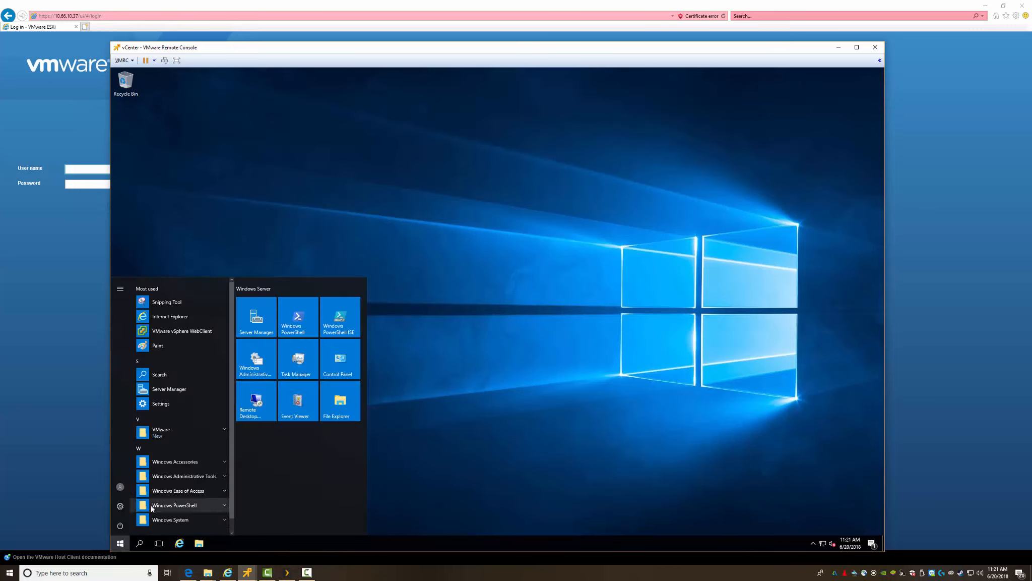
{"action": "left_click", "coordinate": [171, 431]}
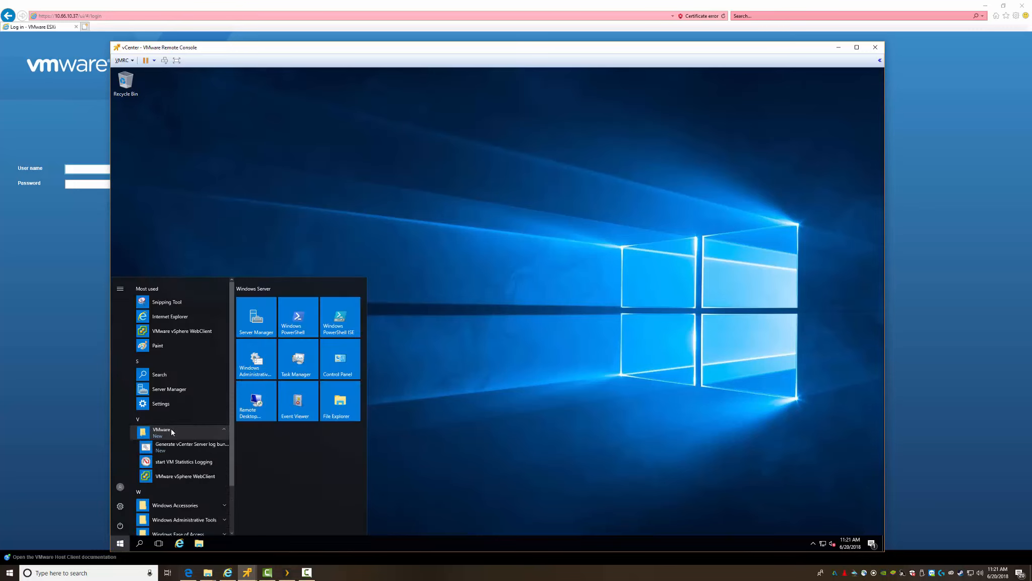
{"action": "left_click", "coordinate": [180, 477]}
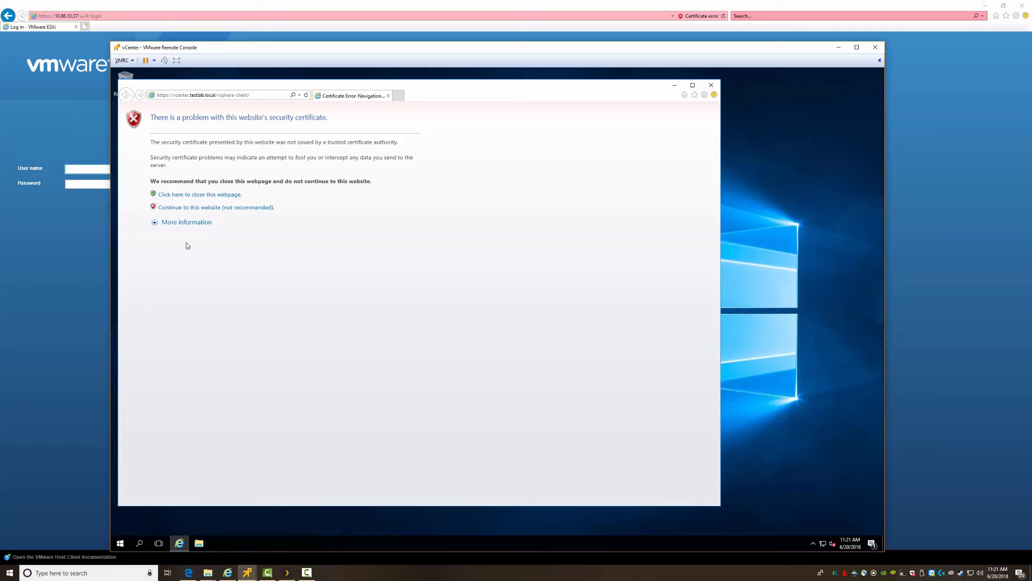
{"action": "left_click", "coordinate": [194, 210]}
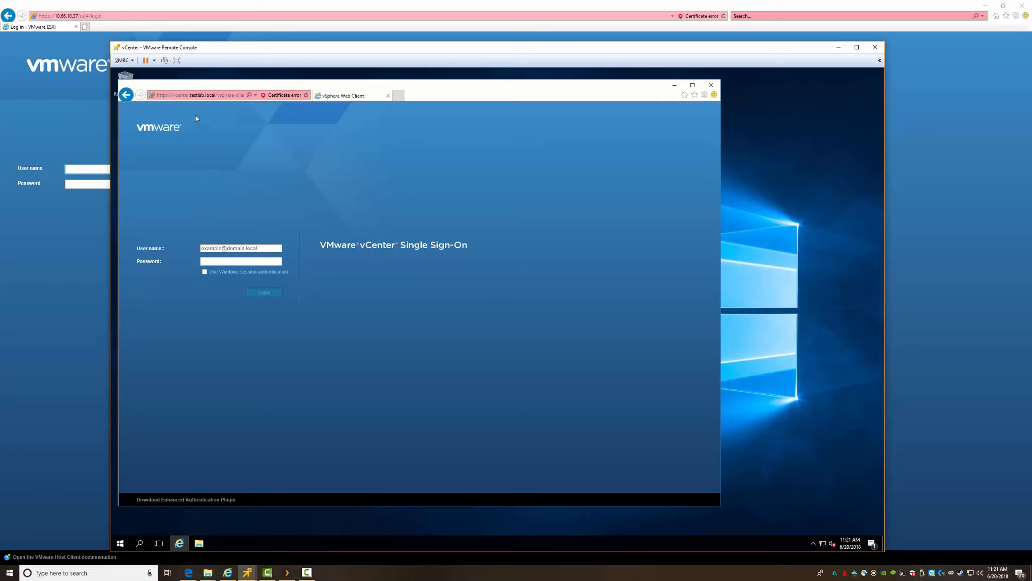
{"action": "left_click", "coordinate": [221, 246]}
{"action": "key", "text": "ctrl+v"}
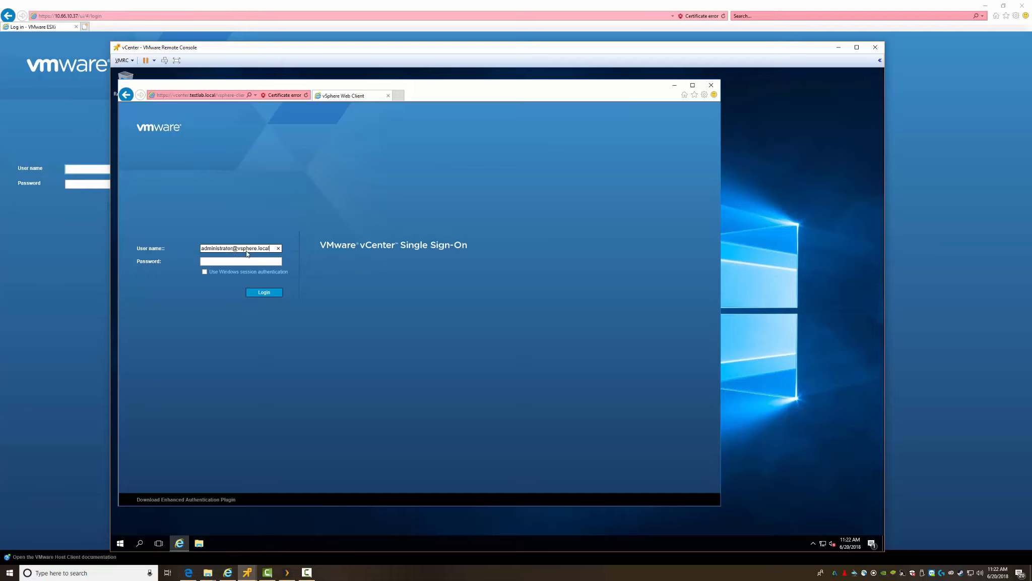
{"action": "left_click", "coordinate": [249, 261]}
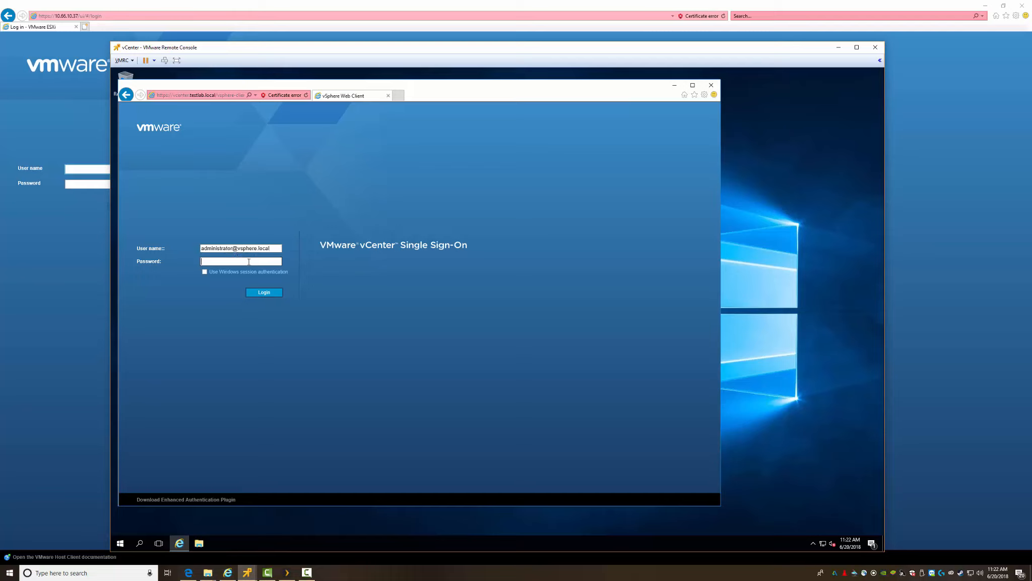
{"action": "type", "text": "••••••••••"}
{"action": "key", "text": "Return"}
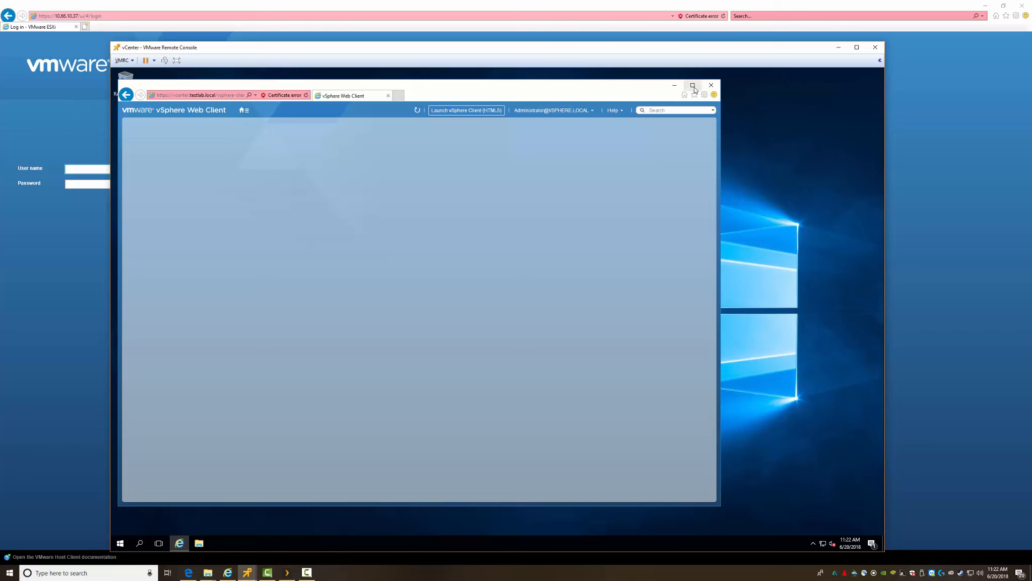
Step: Maximize the browser and follow the license warning's 'Manage your licenses' link to the Licenses page
{"action": "left_click", "coordinate": [693, 85]}
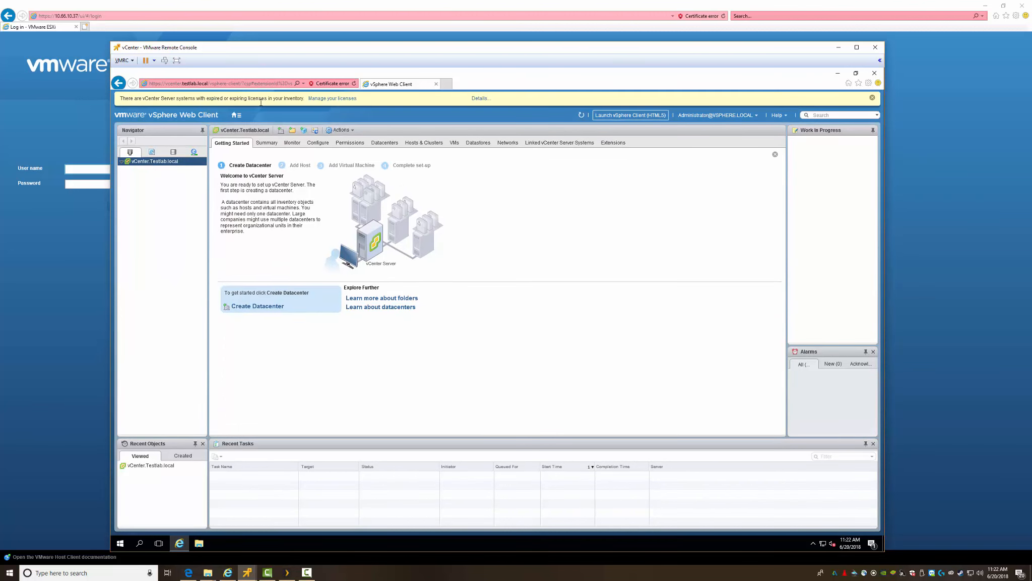
{"action": "left_click", "coordinate": [334, 99]}
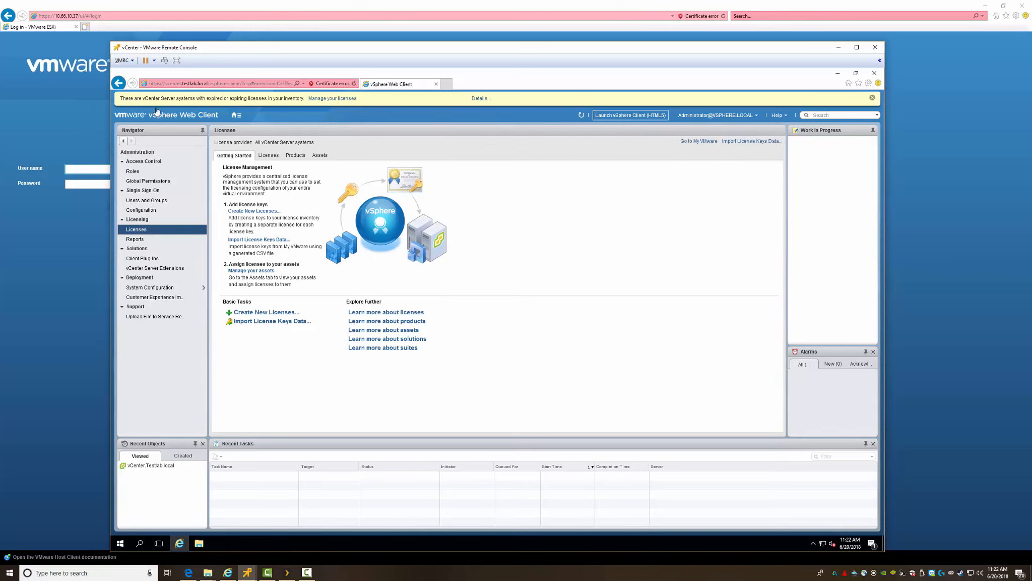
Step: Go Home to Hosts and Clusters and open vCenter.Testlab.local from Recent Objects
{"action": "left_click", "coordinate": [235, 115]}
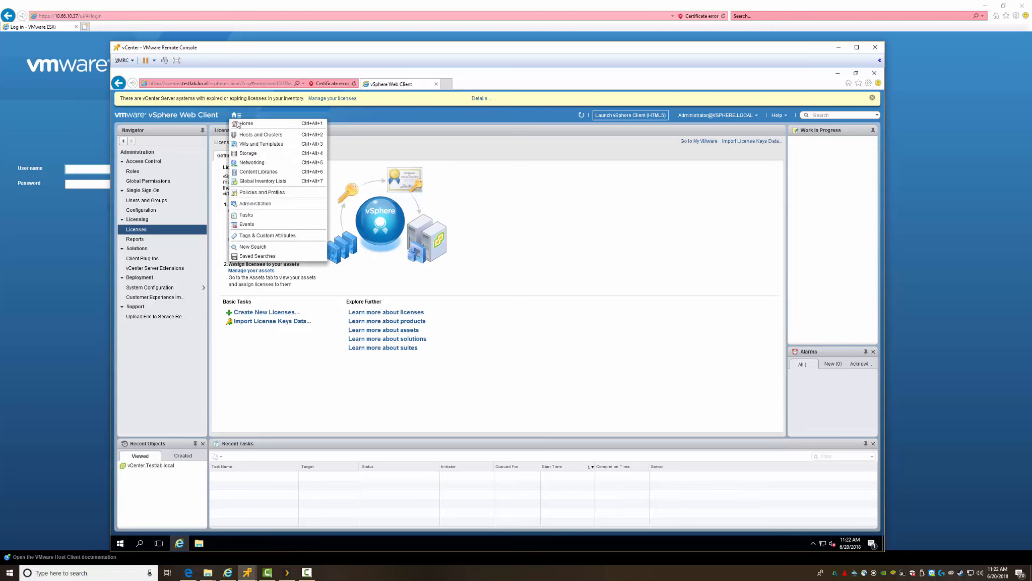
{"action": "left_click", "coordinate": [242, 125]}
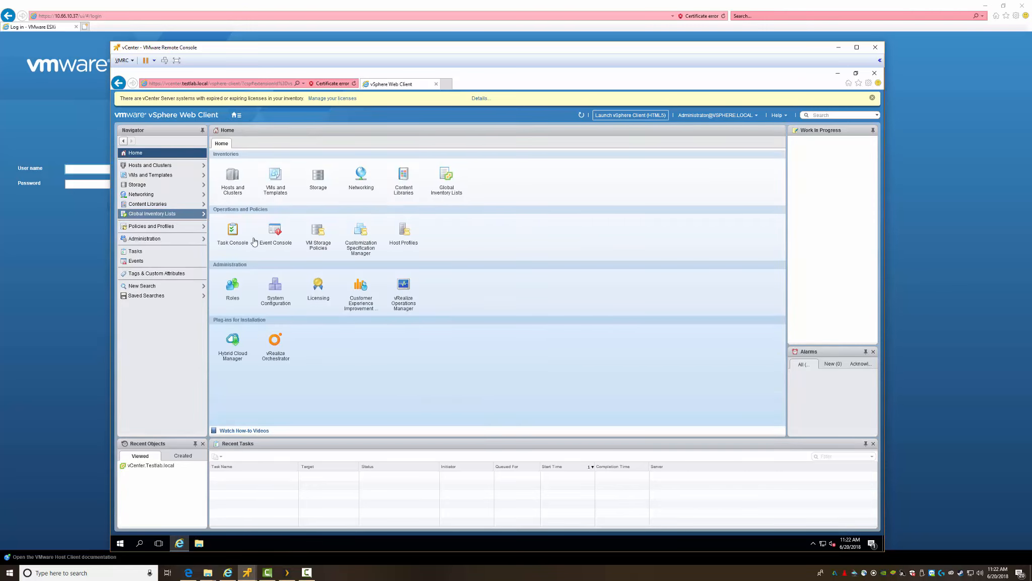
{"action": "left_click", "coordinate": [160, 166]}
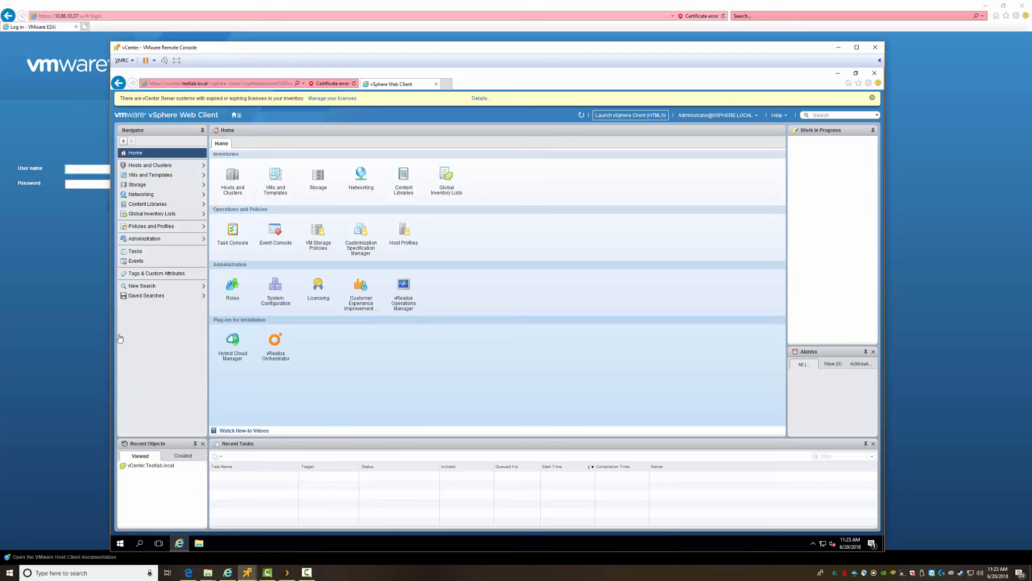
{"action": "left_click", "coordinate": [146, 467]}
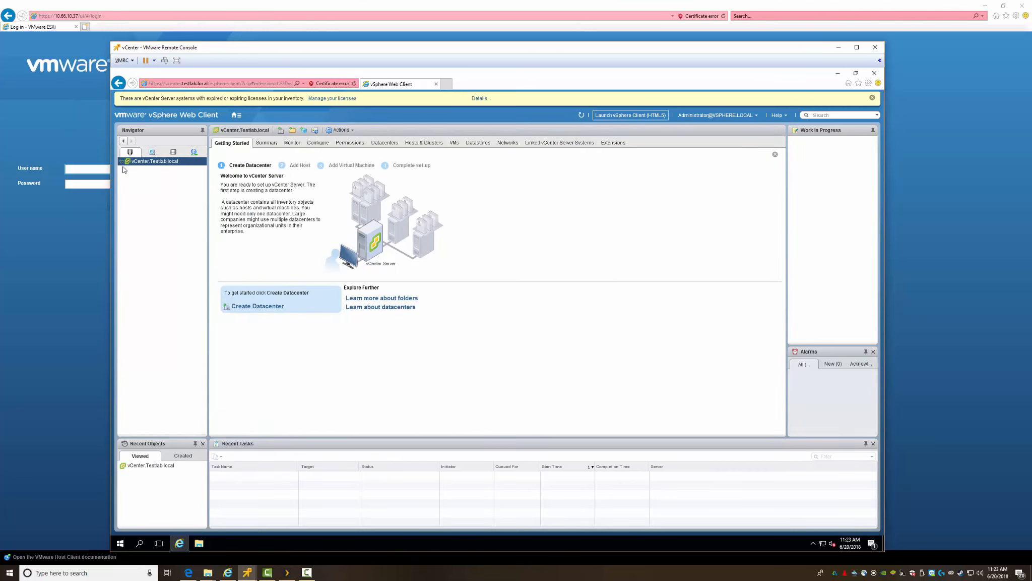
Step: Create a datacenter named TestLab and select it in the Navigator
{"action": "left_click", "coordinate": [264, 308]}
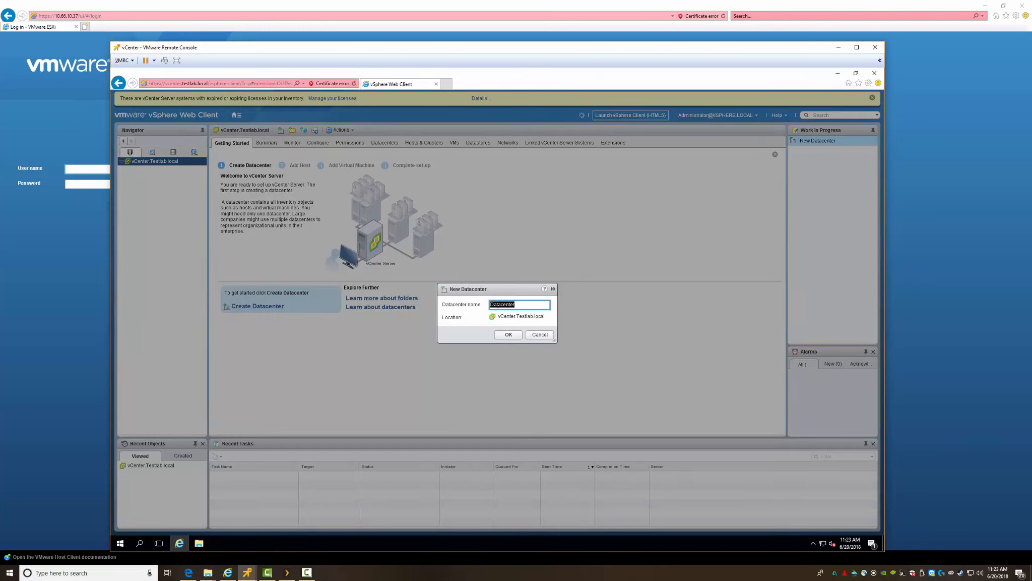
{"action": "type", "text": "TestLab"}
{"action": "left_click", "coordinate": [506, 336]}
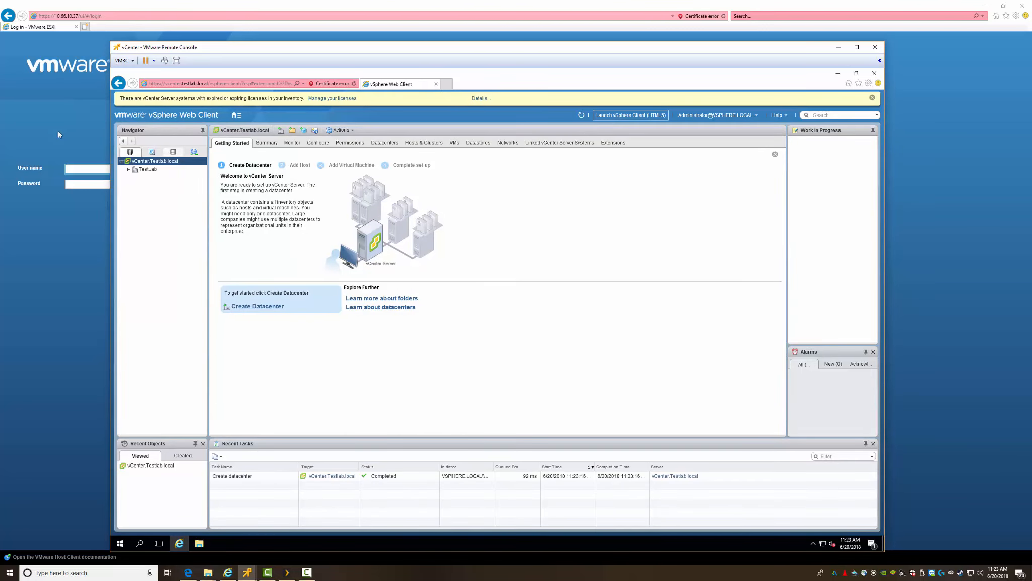
{"action": "left_click", "coordinate": [146, 171]}
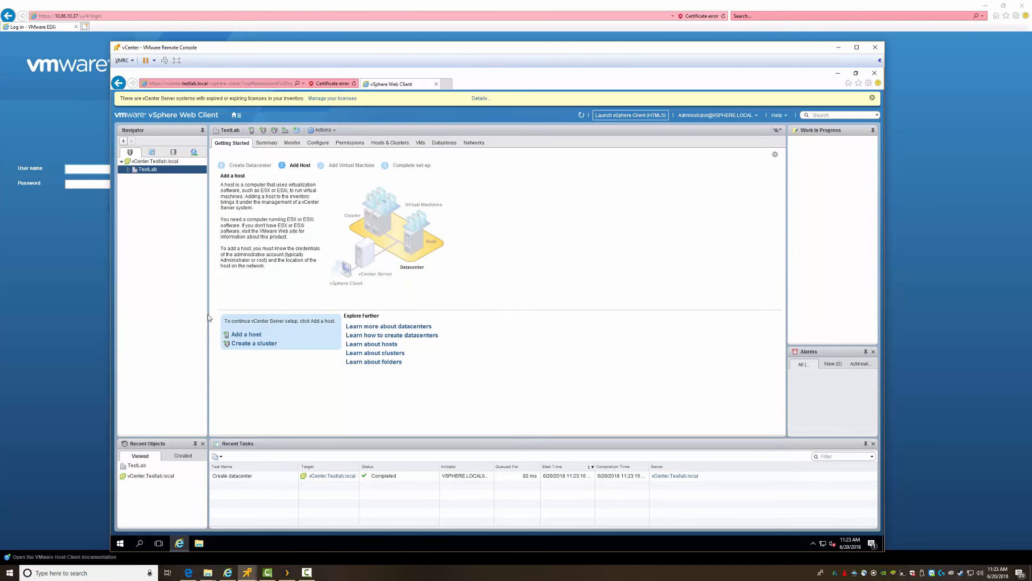
Step: Add host 10.66.10.37 to TestLab, connecting as root with its password and accepting its certificate
{"action": "left_click", "coordinate": [253, 335]}
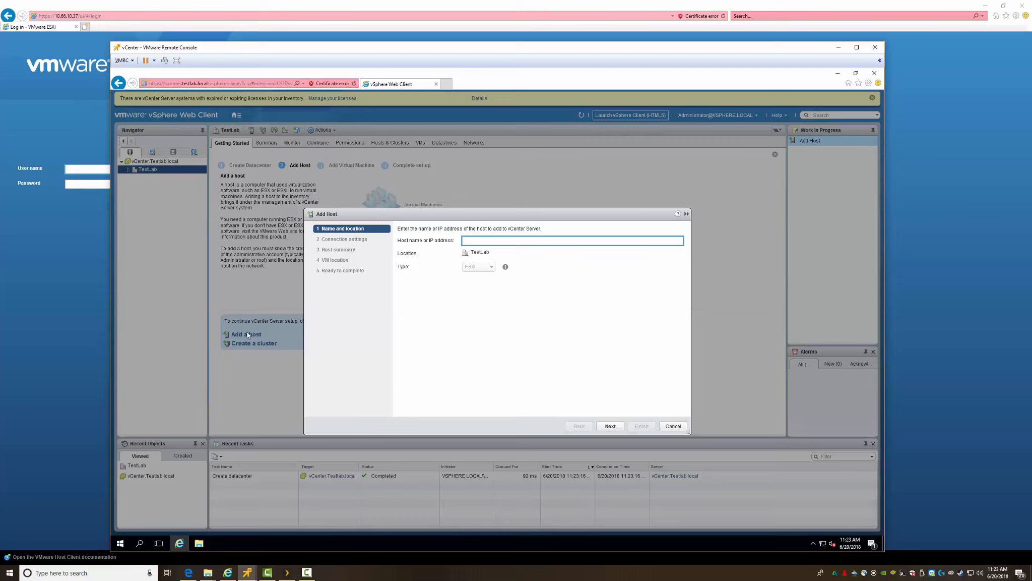
{"action": "type", "text": "10.66.10.37"}
{"action": "left_click", "coordinate": [610, 426]}
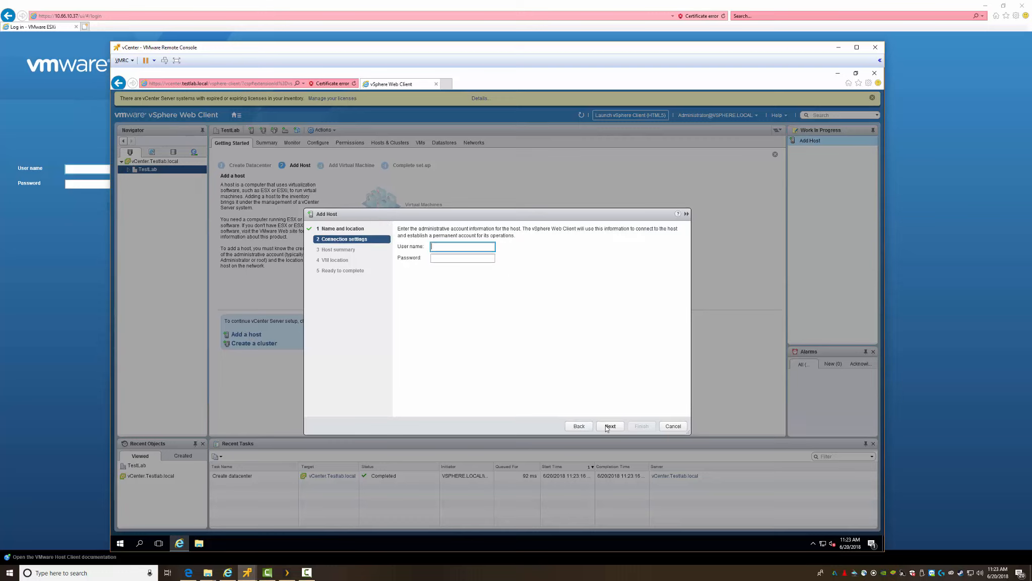
{"action": "left_click", "coordinate": [452, 246]}
{"action": "type", "text": "root"}
{"action": "key", "text": "Tab"}
{"action": "type", "text": "*********"}
{"action": "key", "text": "Return"}
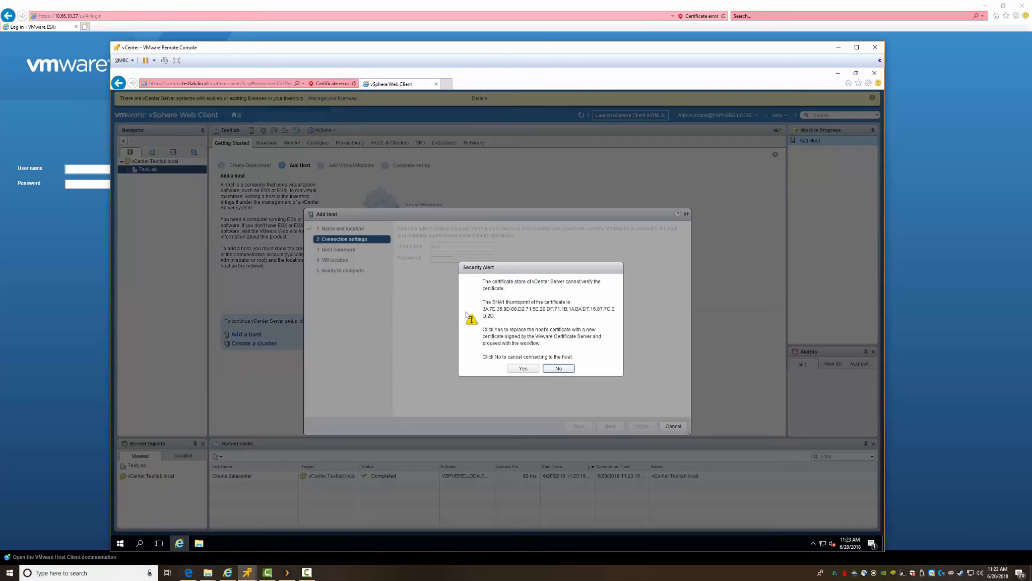
{"action": "left_click", "coordinate": [528, 369]}
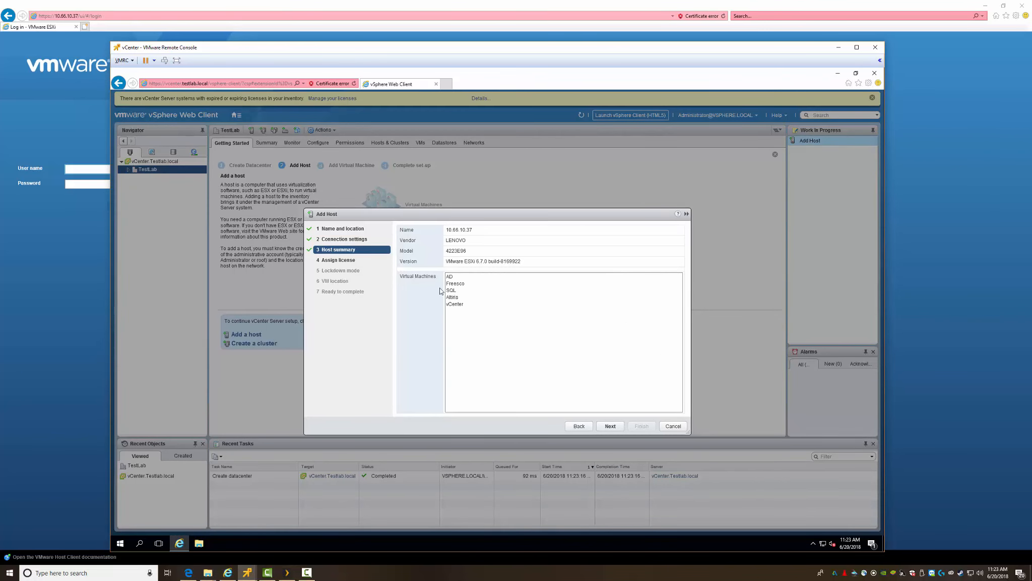
Step: Finish the Add Host wizard with License 1, lockdown mode disabled, and VMs placed in TestLab
{"action": "left_click", "coordinate": [610, 424]}
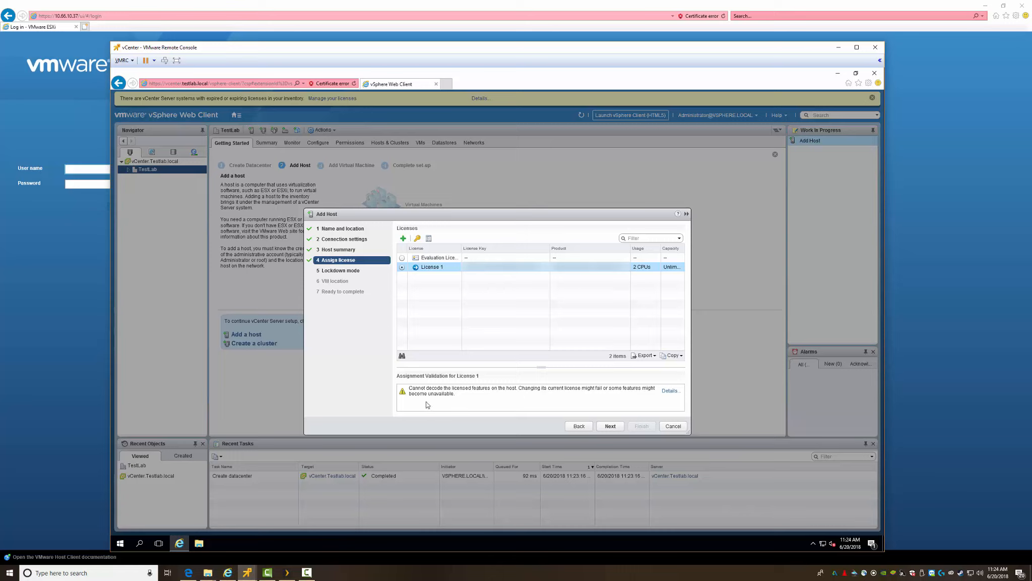
{"action": "left_click", "coordinate": [608, 427]}
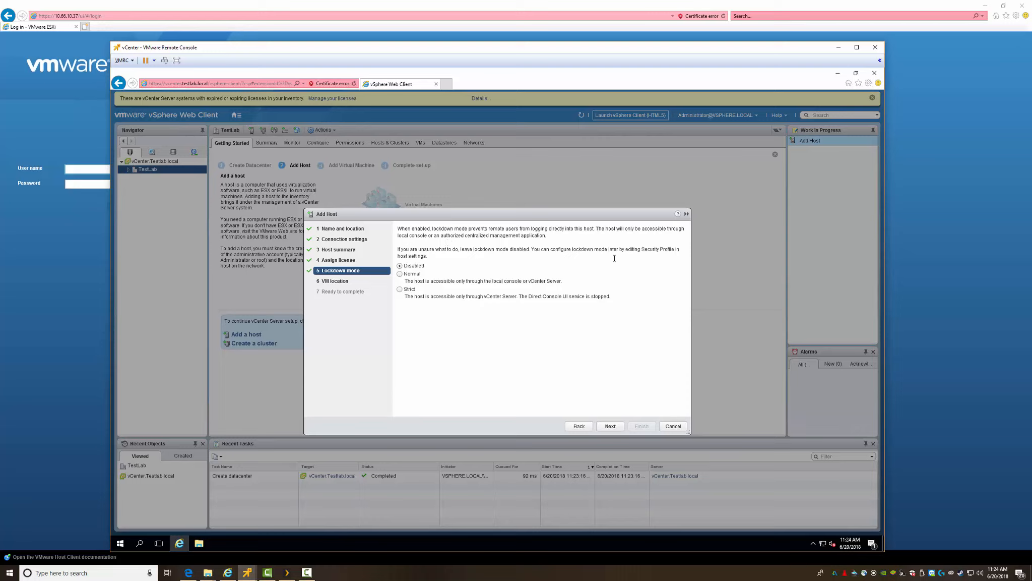
{"action": "left_click", "coordinate": [610, 426]}
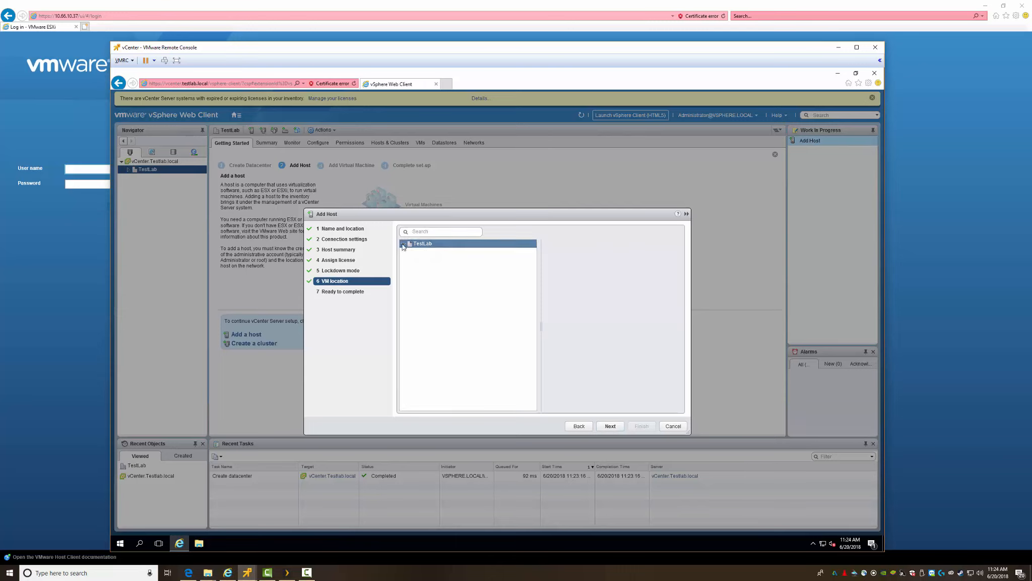
{"action": "left_click", "coordinate": [610, 426]}
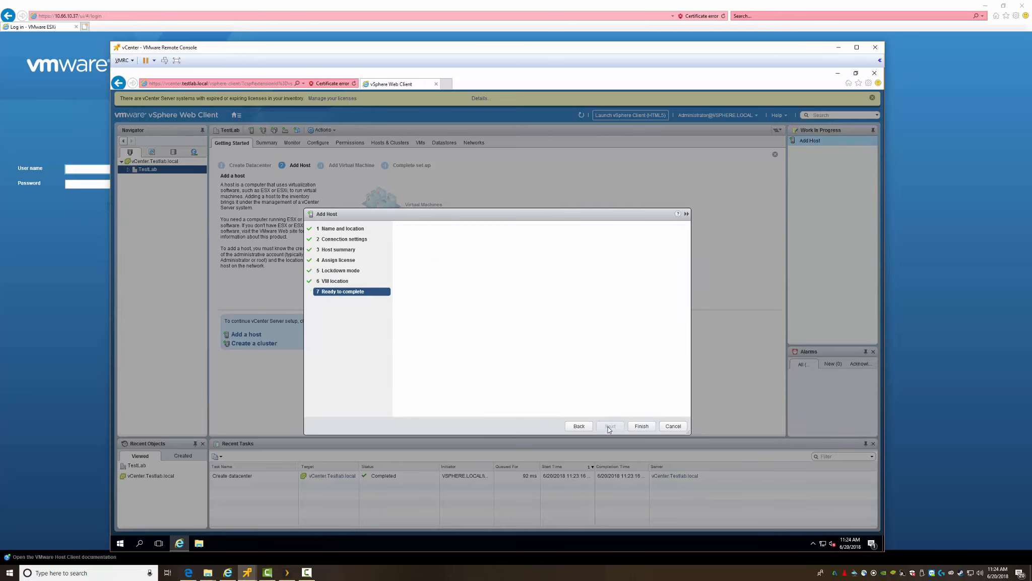
{"action": "left_click", "coordinate": [642, 426]}
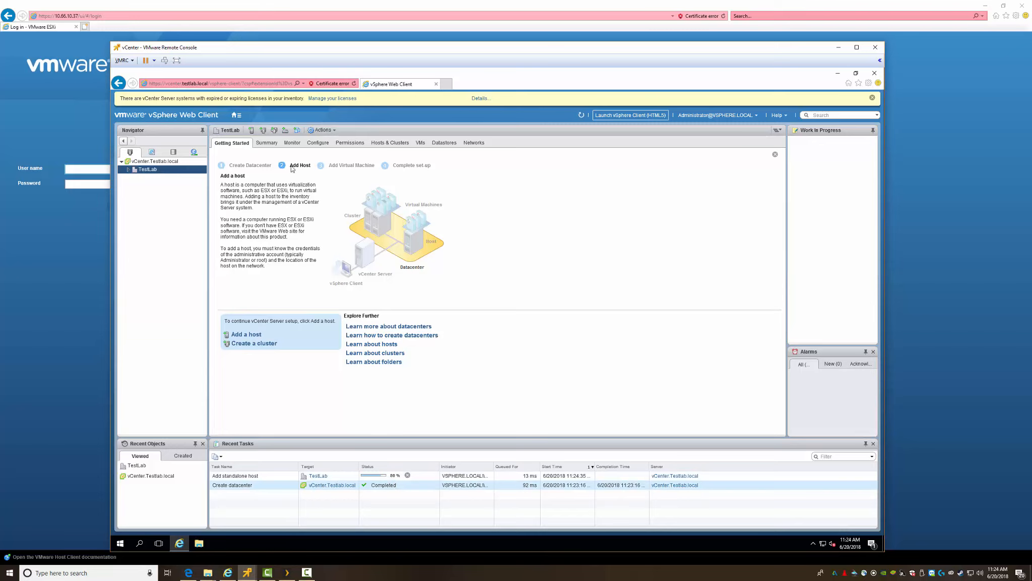
Step: Expand TestLab in the Navigator and open host 10.66.10.37
{"action": "left_click", "coordinate": [128, 170]}
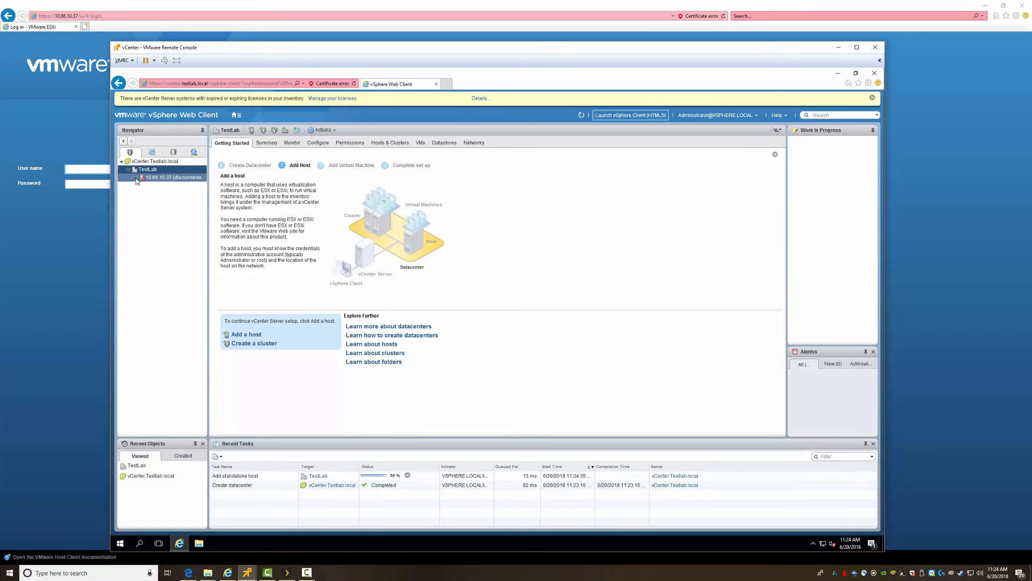
{"action": "left_click", "coordinate": [136, 178]}
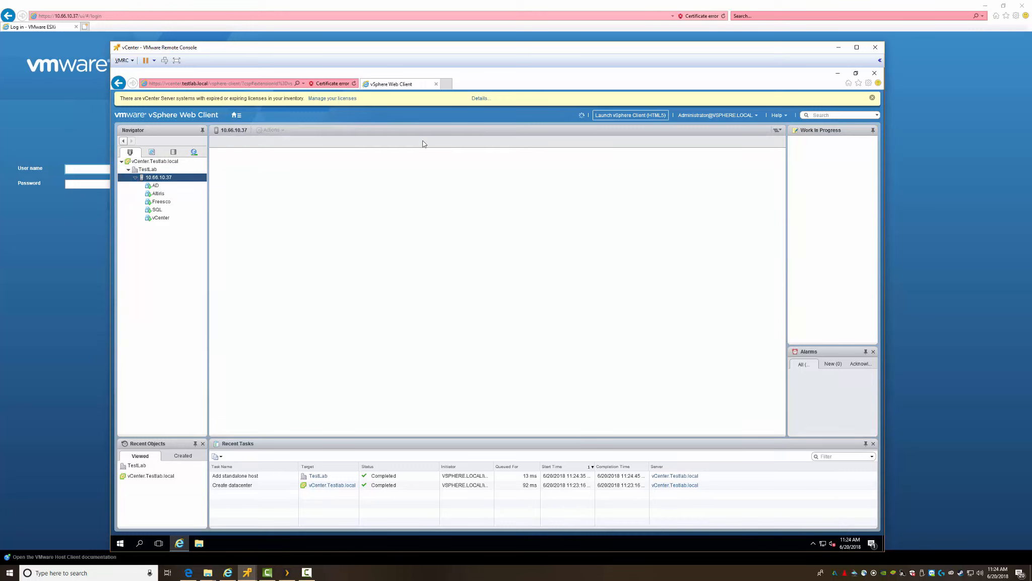
{"action": "left_click", "coordinate": [424, 143]}
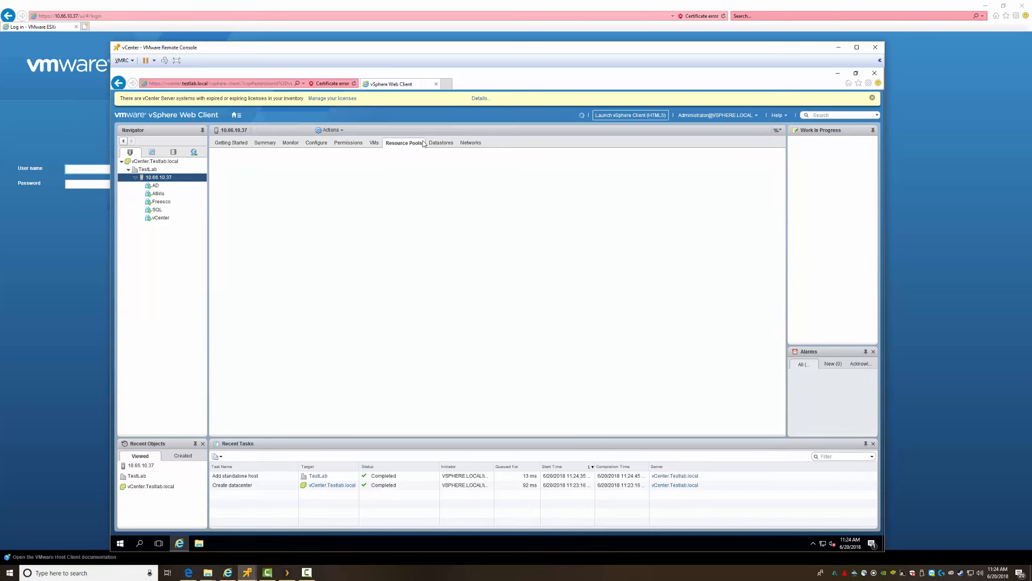
Step: Browse the host's Getting Started, Summary, Monitor, Configure and Permissions tabs, ending on its VMs list
{"action": "left_click", "coordinate": [232, 144]}
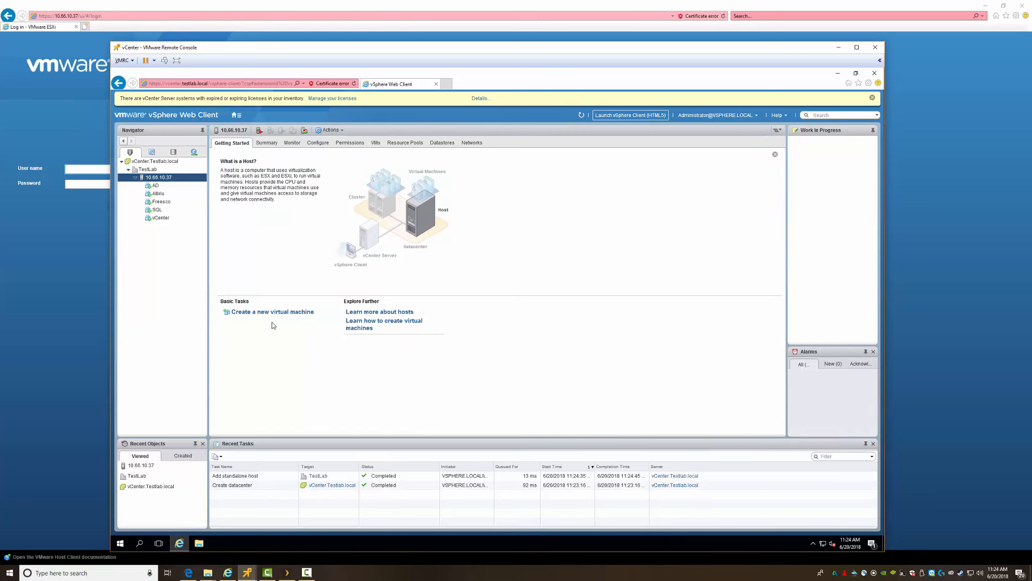
{"action": "left_click", "coordinate": [267, 144]}
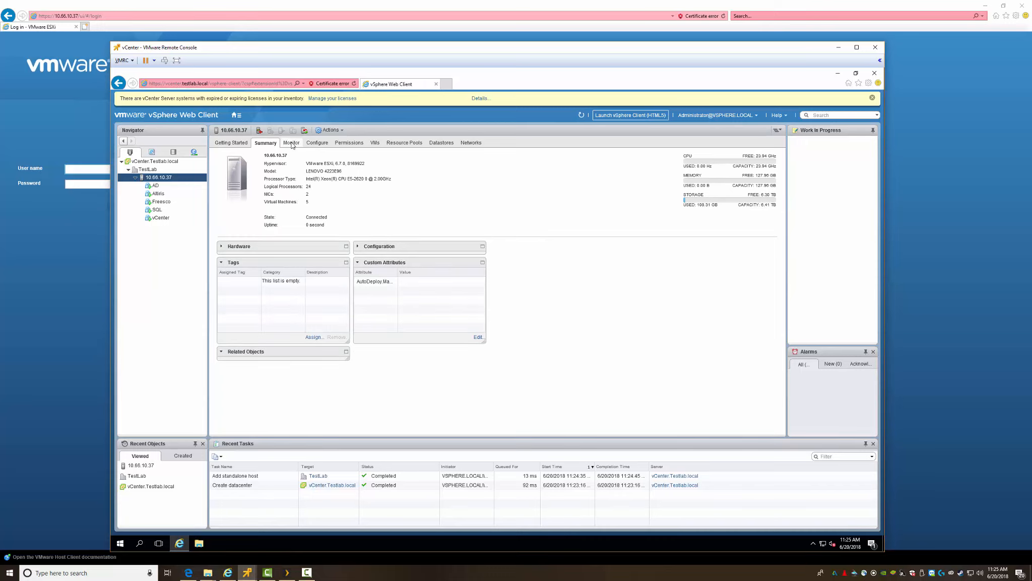
{"action": "left_click", "coordinate": [291, 142]}
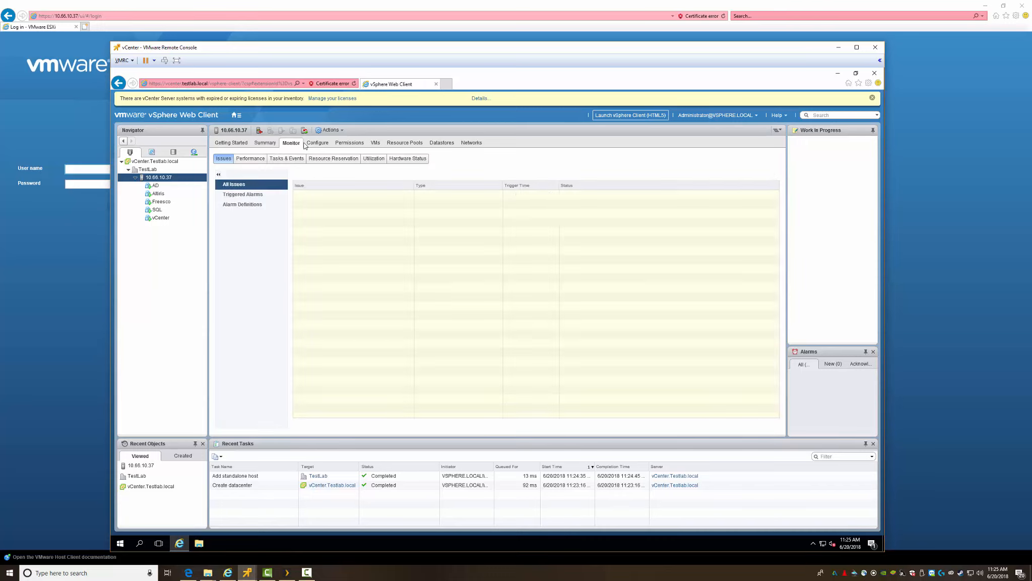
{"action": "left_click", "coordinate": [319, 143]}
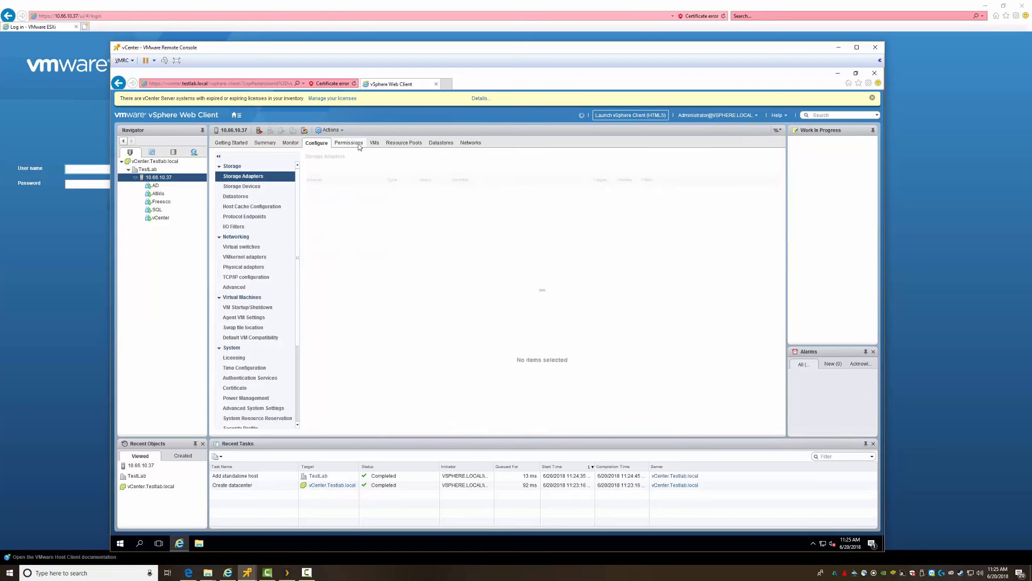
{"action": "left_click", "coordinate": [359, 145]}
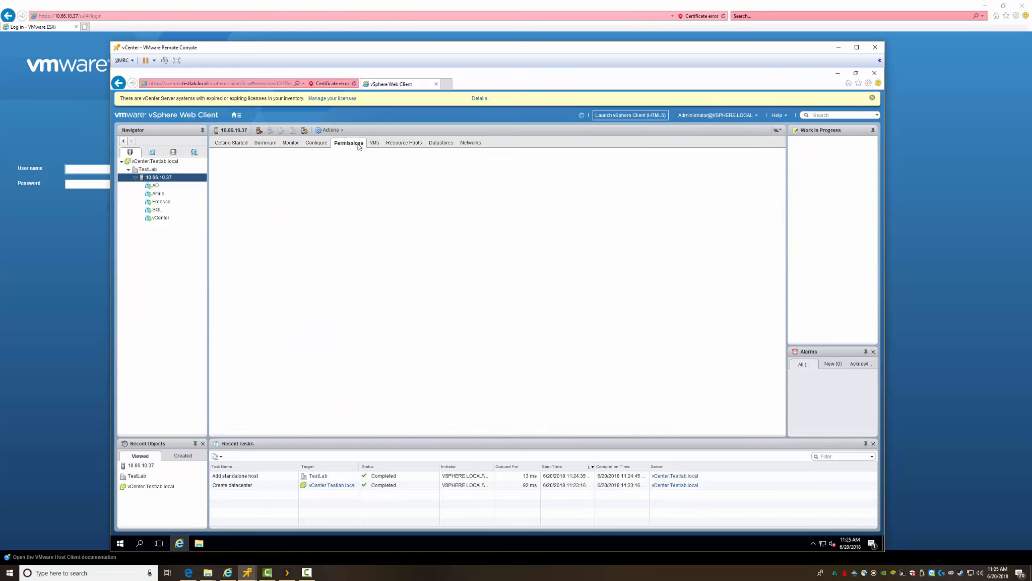
{"action": "left_click", "coordinate": [375, 143]}
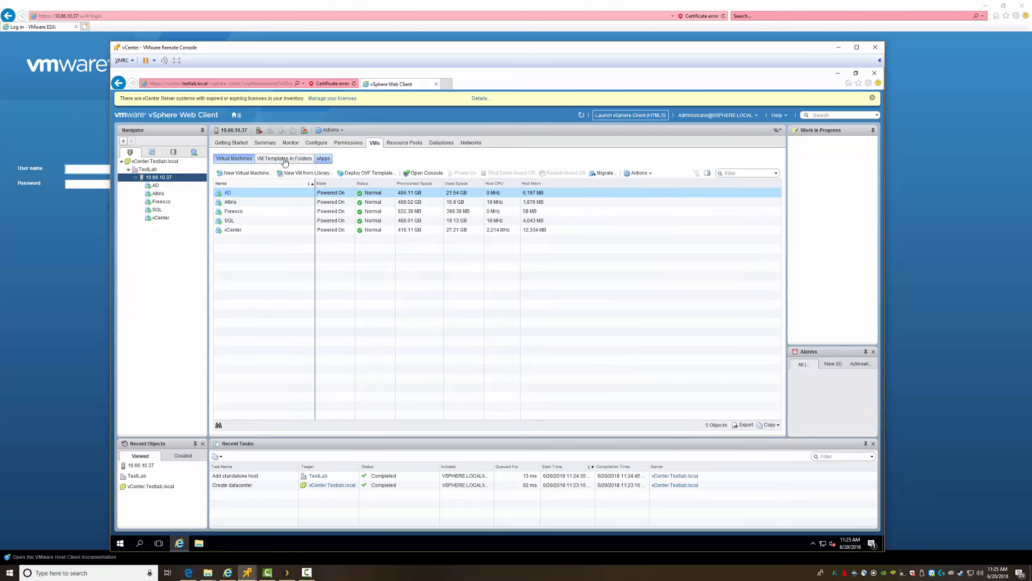
Step: Bring up the Freesco VM's actions menu, look over it, and dismiss it
{"action": "right_click", "coordinate": [159, 201]}
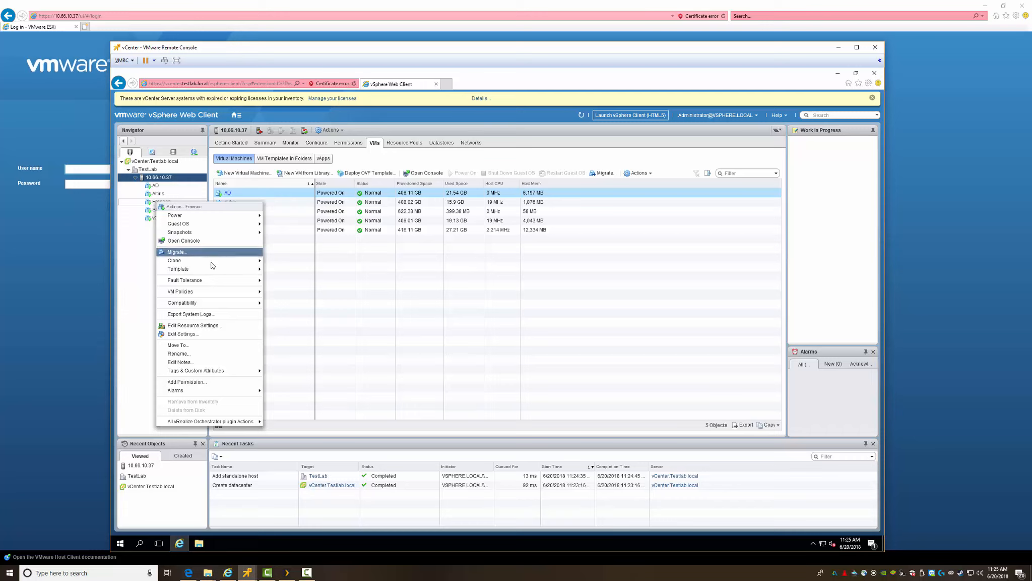
{"action": "mouse_move", "coordinate": [214, 268]}
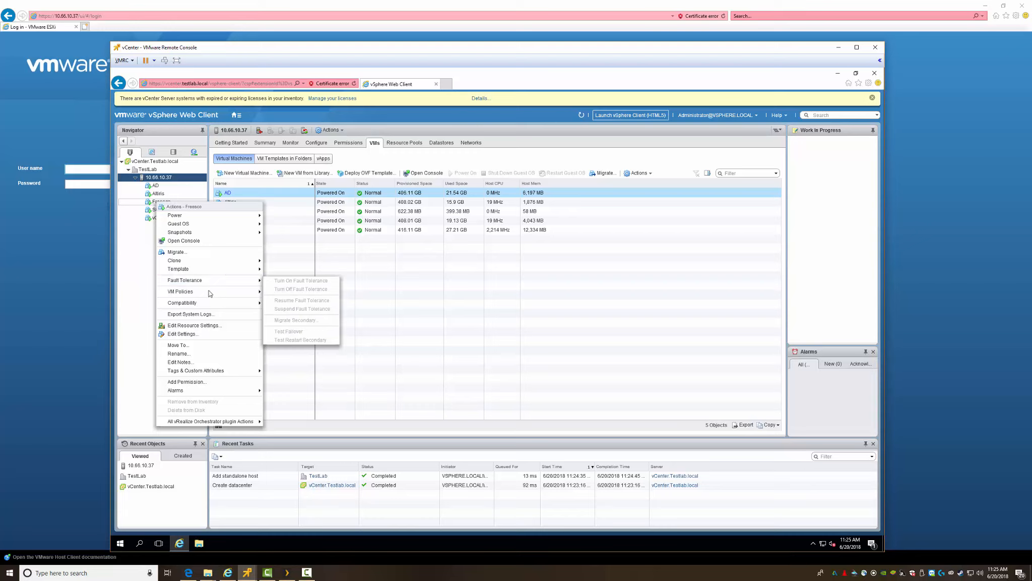
{"action": "mouse_move", "coordinate": [210, 294]}
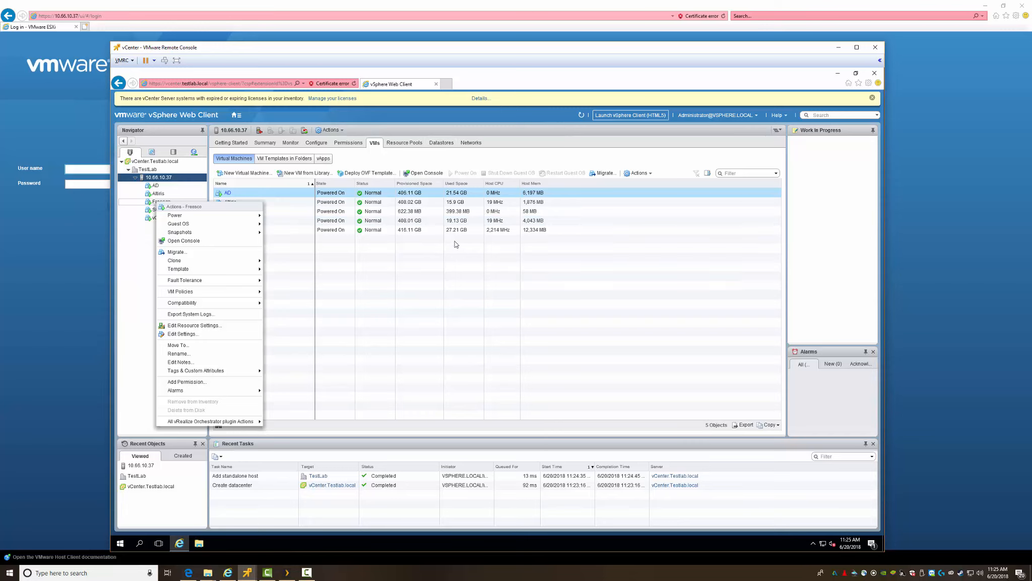
{"action": "left_click", "coordinate": [422, 283]}
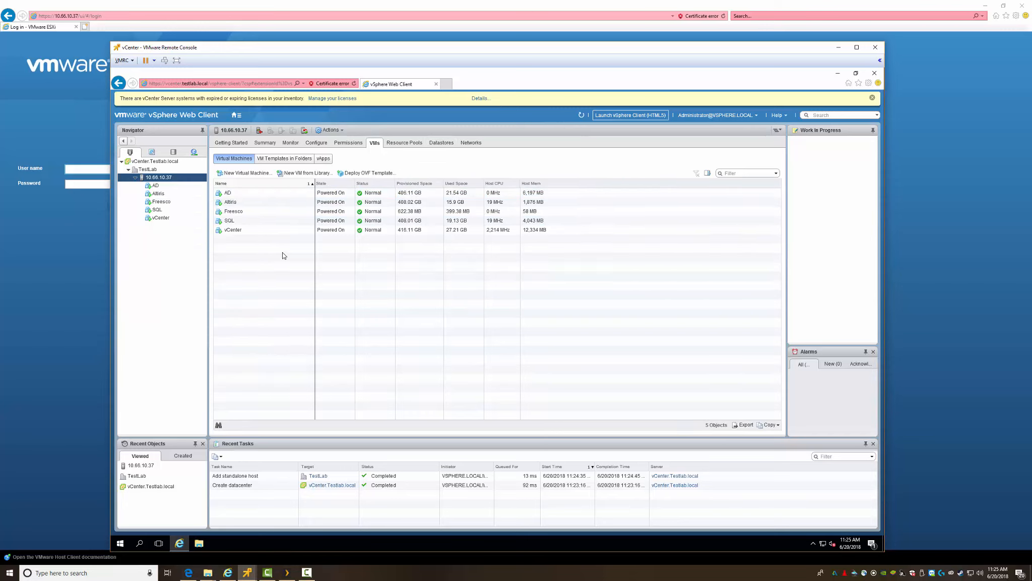
Step: Check the host's vApps and VM templates in folders, then show its empty Resource Pools list
{"action": "left_click", "coordinate": [324, 160]}
{"action": "left_click", "coordinate": [285, 159]}
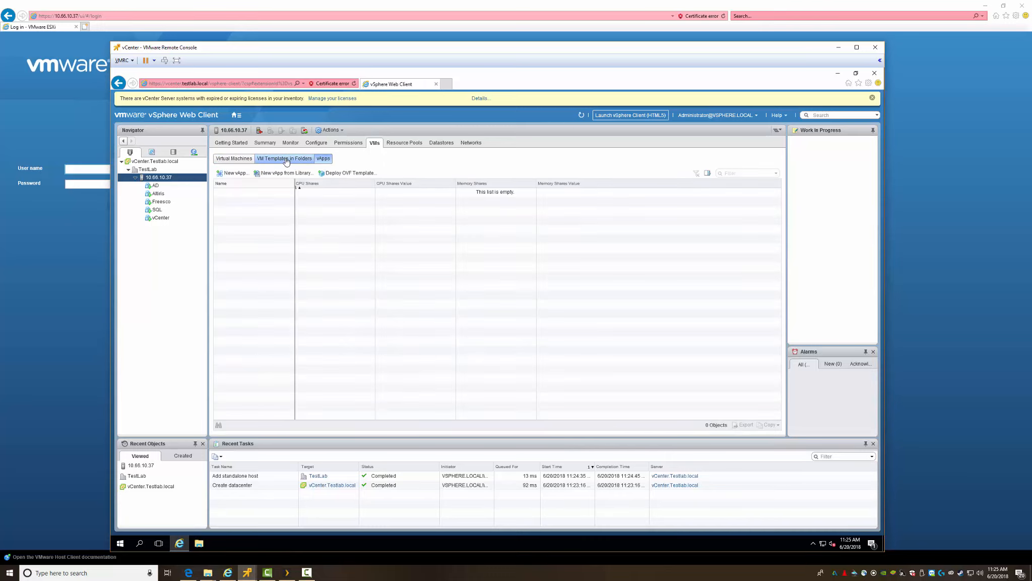
{"action": "left_click", "coordinate": [406, 144]}
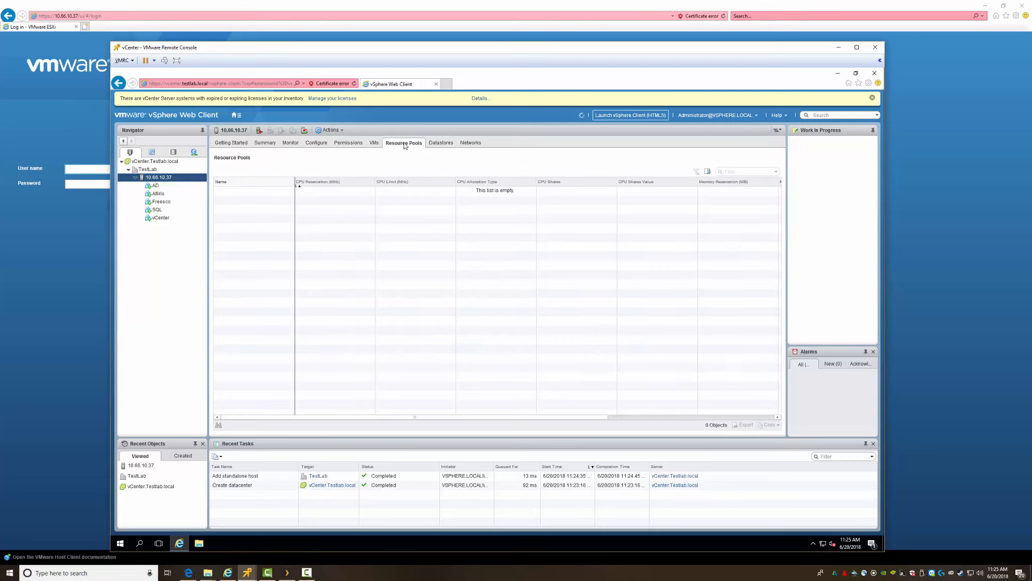
Step: List the host's datastores and networks (RiggsLan, VM Network) and view its Actions menu
{"action": "left_click", "coordinate": [442, 144]}
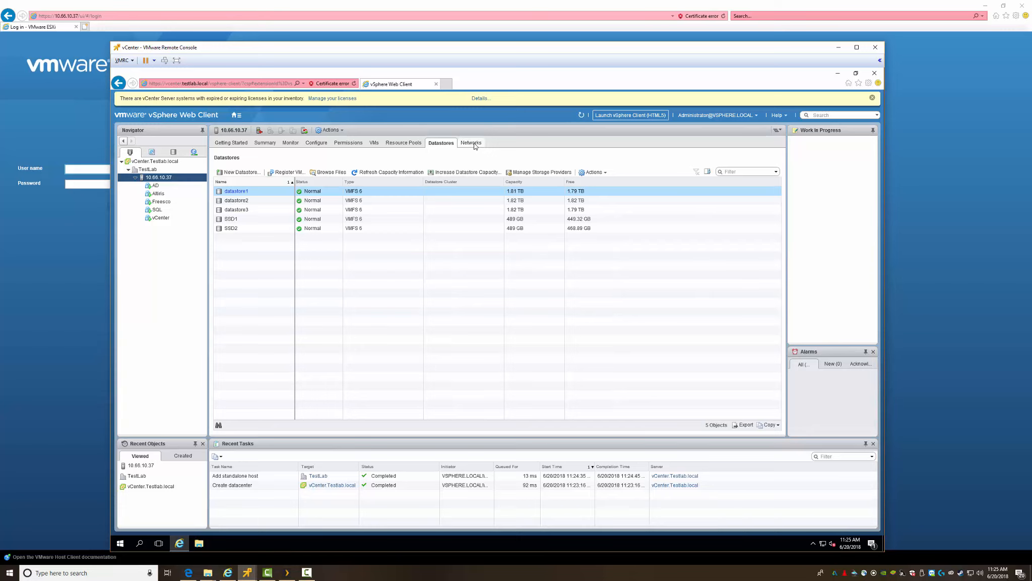
{"action": "left_click", "coordinate": [473, 143]}
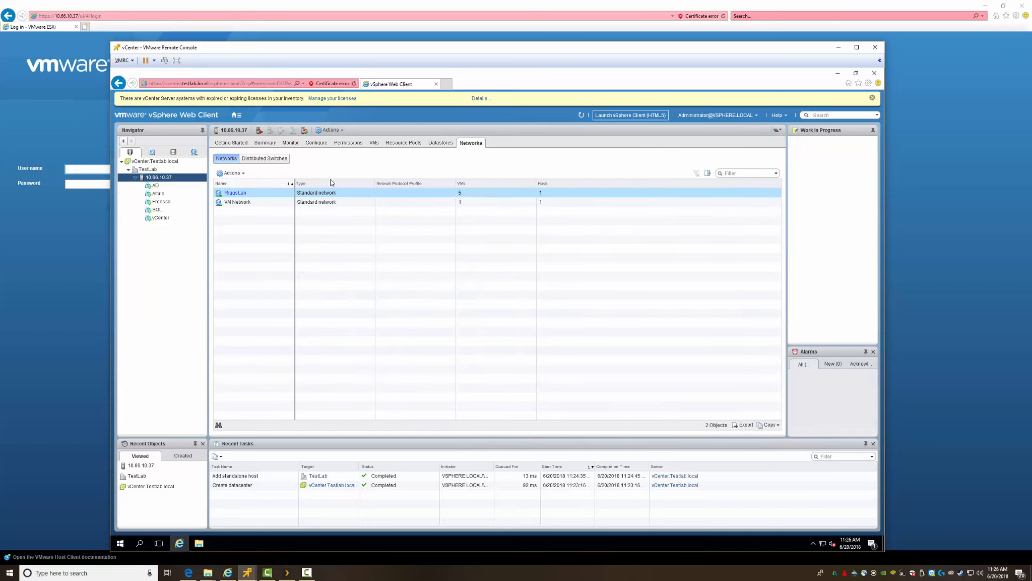
{"action": "left_click", "coordinate": [333, 130]}
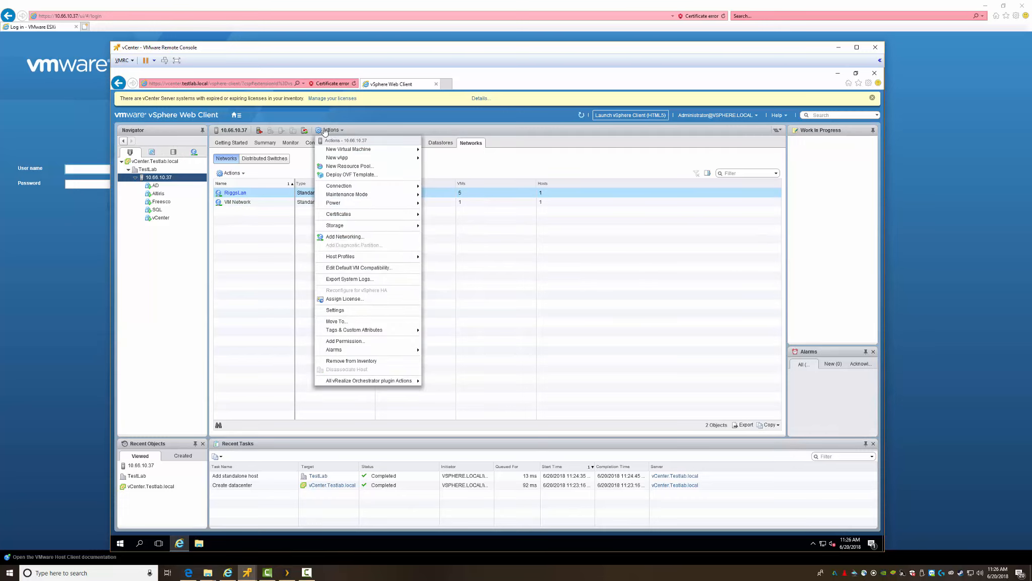
Step: Show the vCenter.Testlab.local server's Getting Started page from the Navigator
{"action": "mouse_move", "coordinate": [353, 161]}
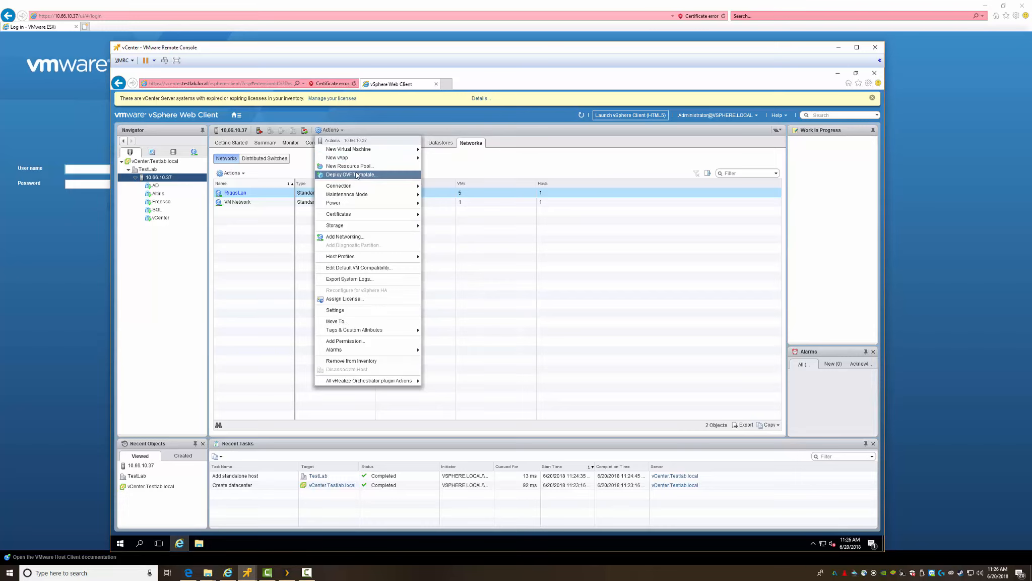
{"action": "mouse_move", "coordinate": [372, 228]}
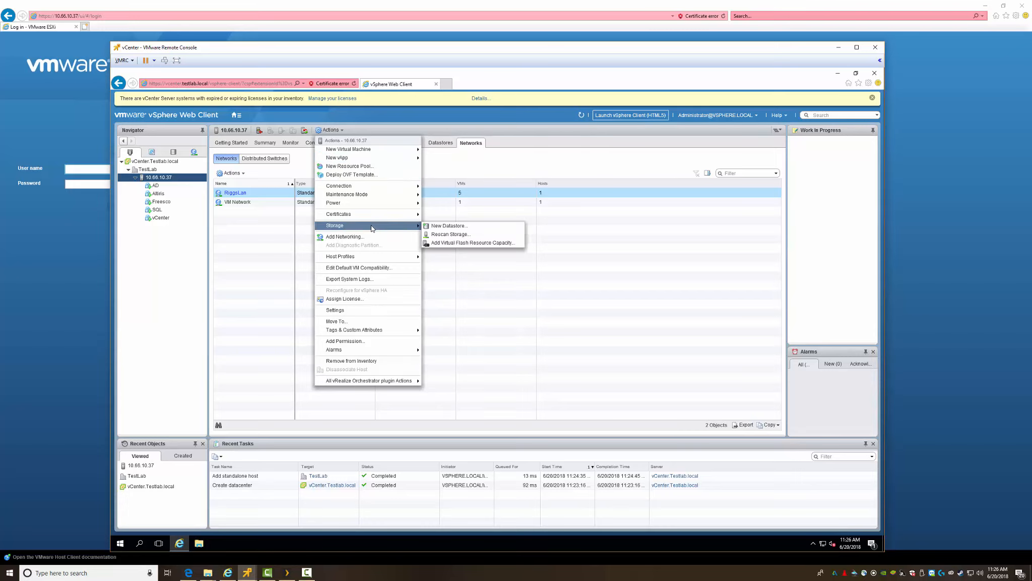
{"action": "left_click", "coordinate": [154, 161]}
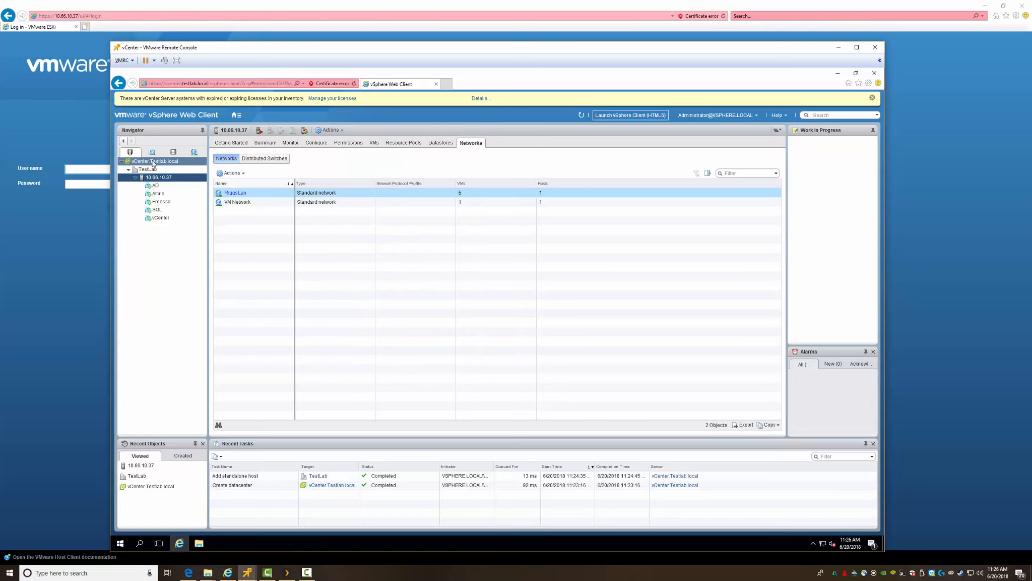
Step: Switch the inventory view to VMs and Templates via the Home menu
{"action": "left_click", "coordinate": [234, 114]}
{"action": "left_click", "coordinate": [256, 139]}
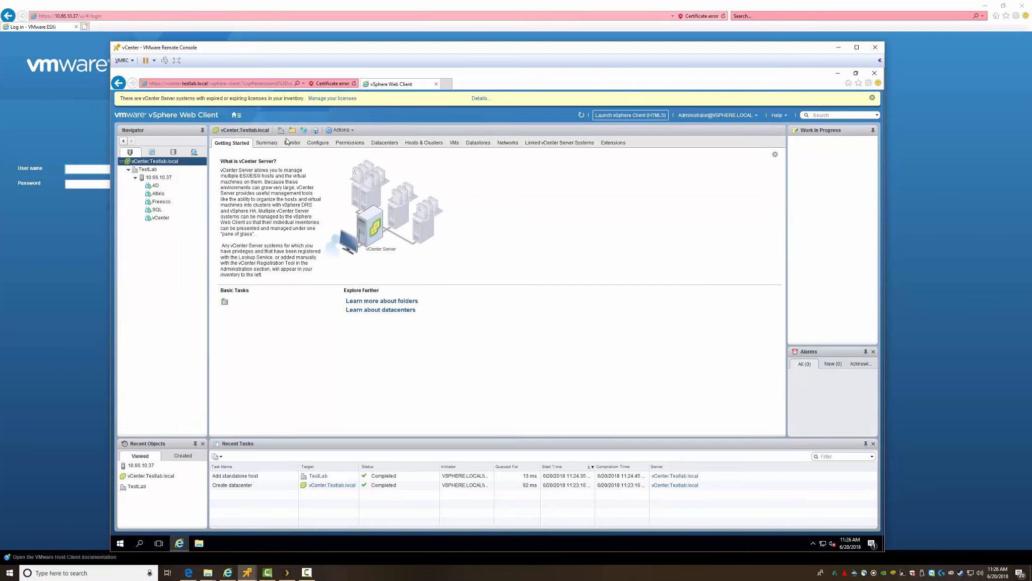
{"action": "left_click", "coordinate": [237, 115]}
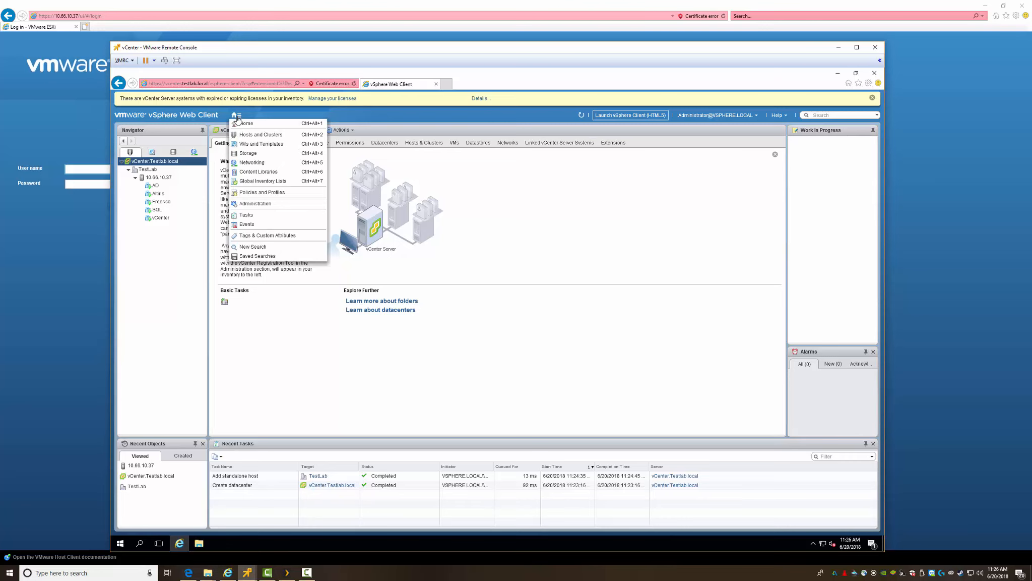
{"action": "left_click", "coordinate": [274, 144]}
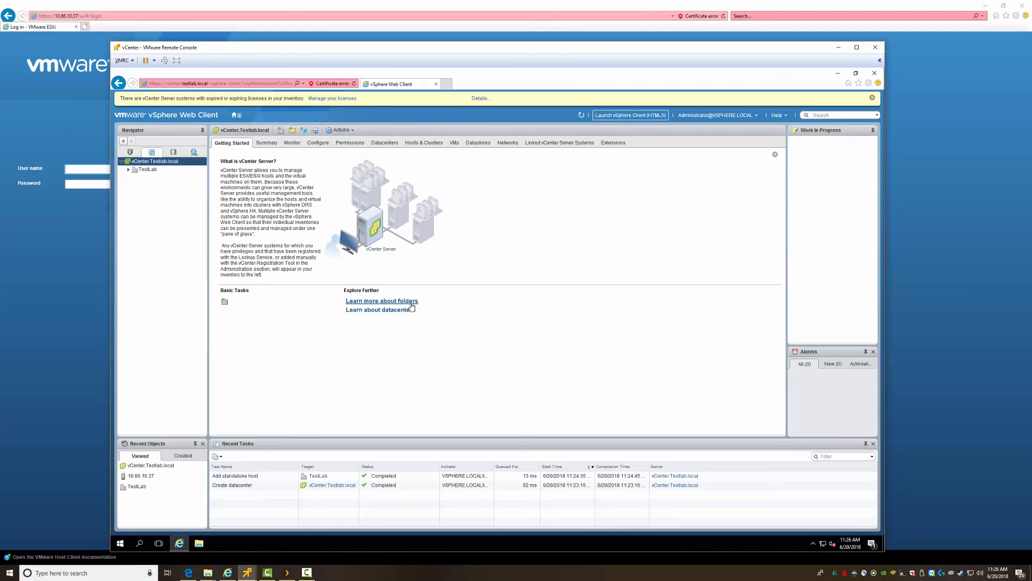
Step: Start and cancel a New Datacenter, then follow the 'Learn more about folders' help link
{"action": "left_click", "coordinate": [225, 304]}
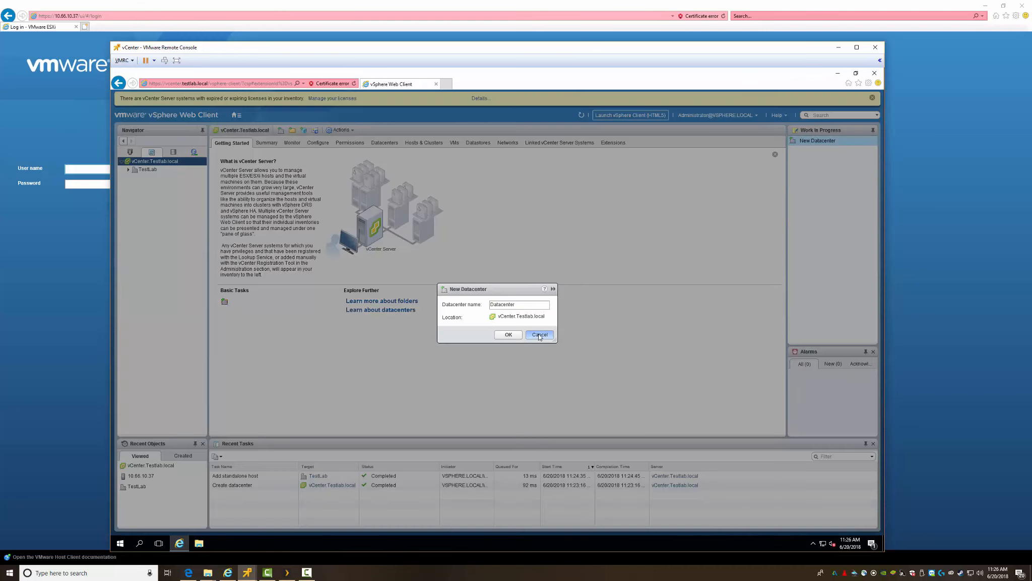
{"action": "left_click", "coordinate": [540, 334]}
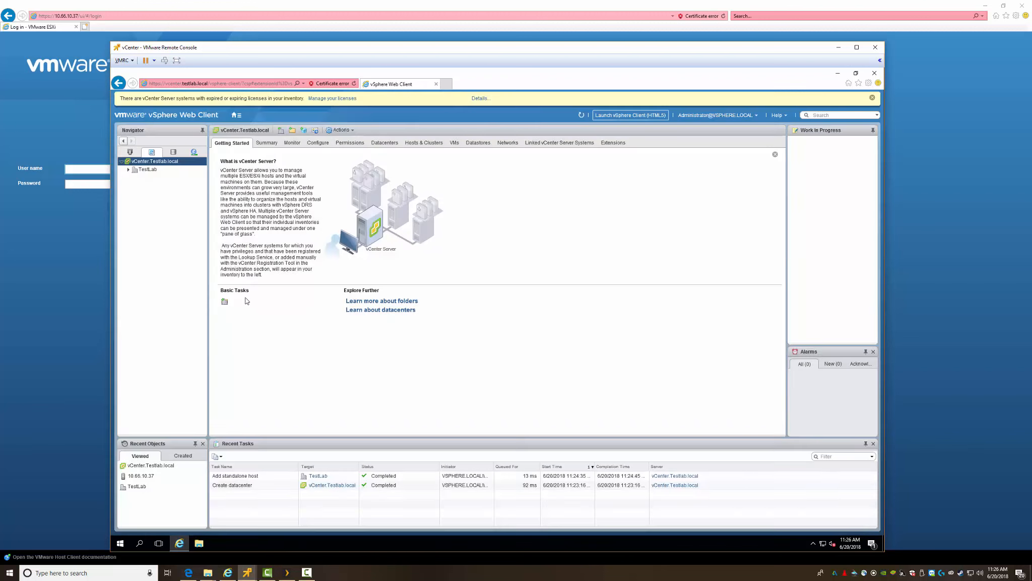
{"action": "left_click", "coordinate": [384, 301]}
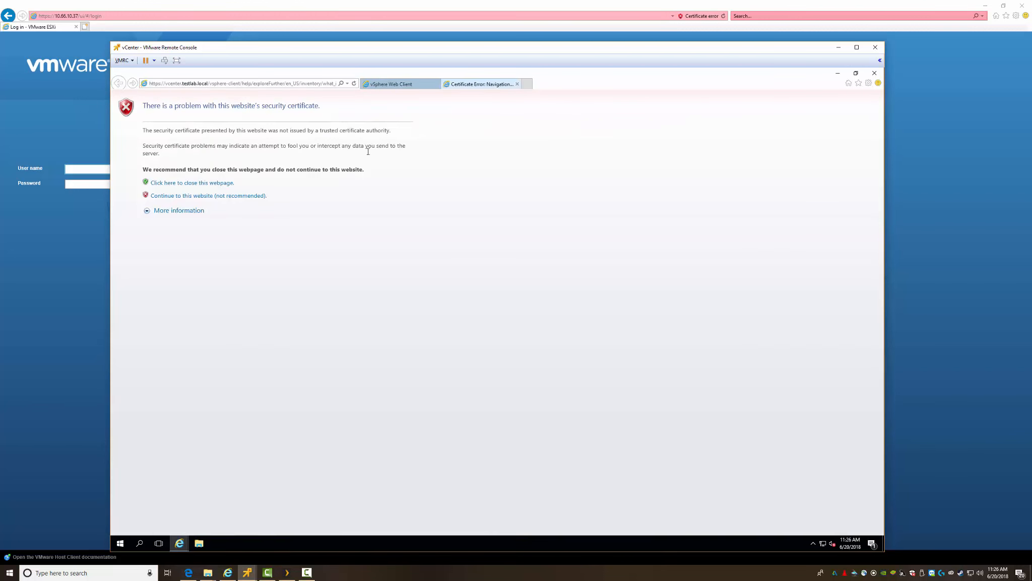
Step: Bypass the certificate warning to read 'What is a folder?', then close the help tab
{"action": "left_click", "coordinate": [170, 197]}
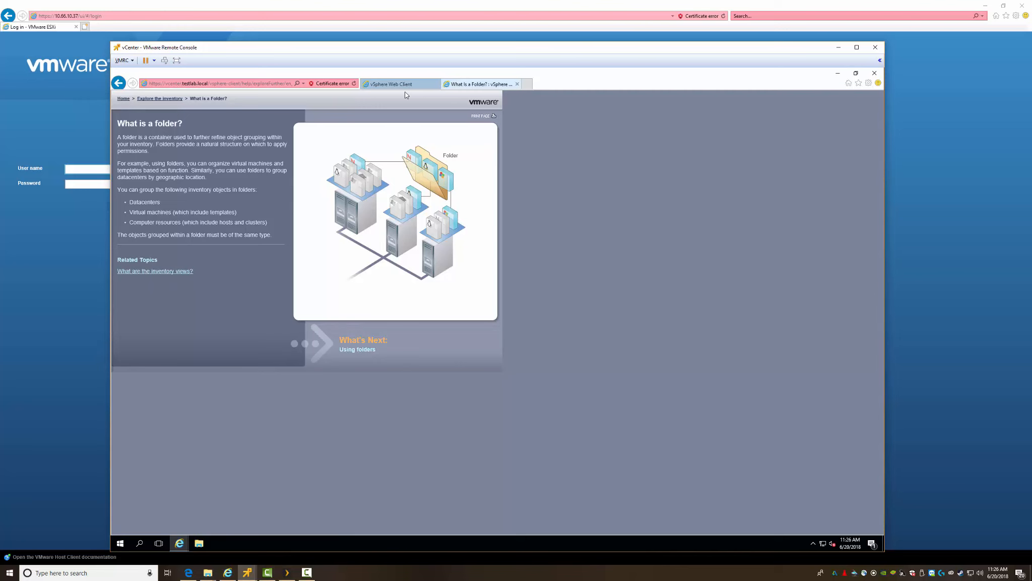
{"action": "left_click", "coordinate": [517, 85]}
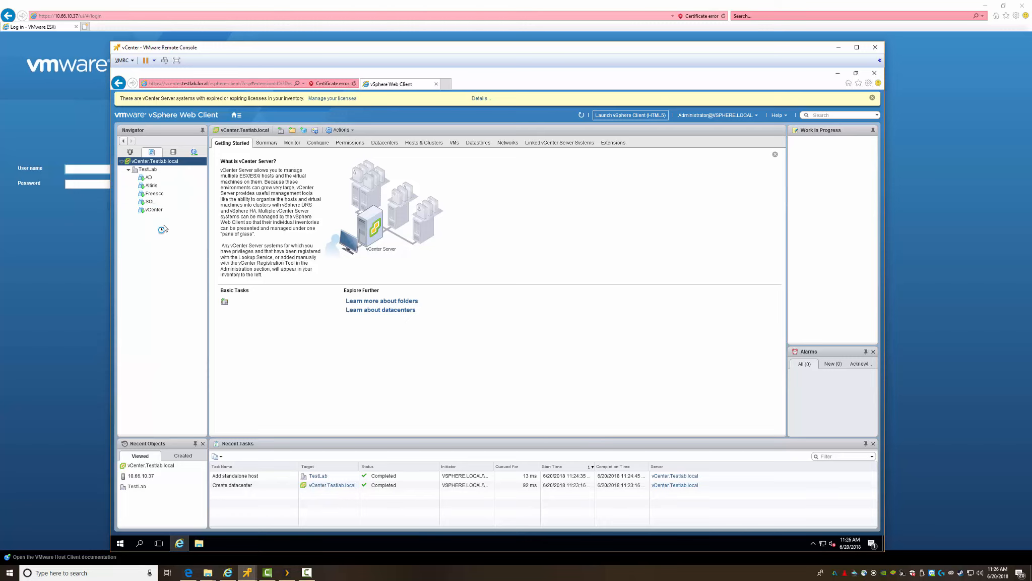
{"action": "left_click", "coordinate": [341, 129]}
{"action": "left_click", "coordinate": [237, 115]}
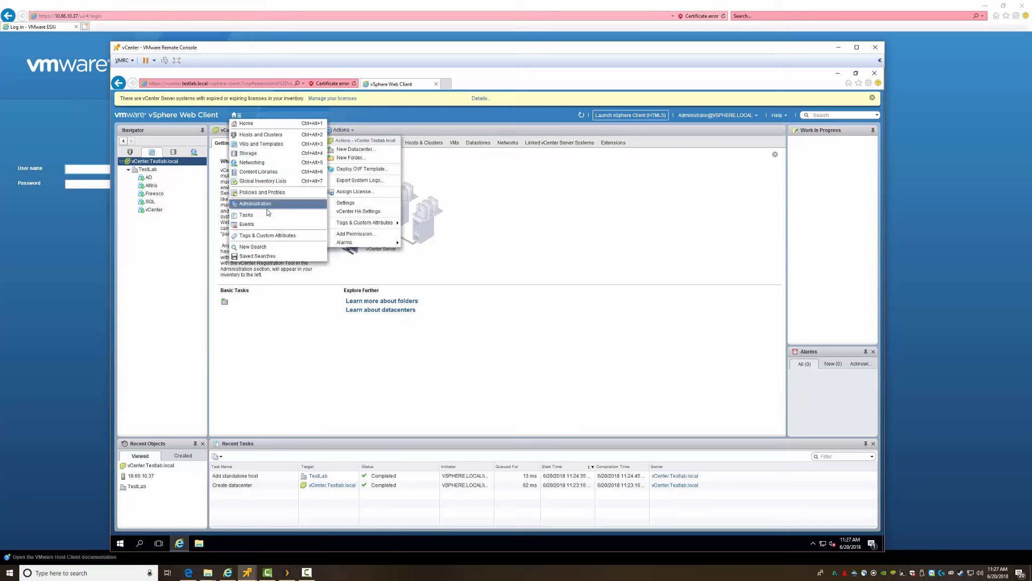
{"action": "left_click", "coordinate": [281, 328]}
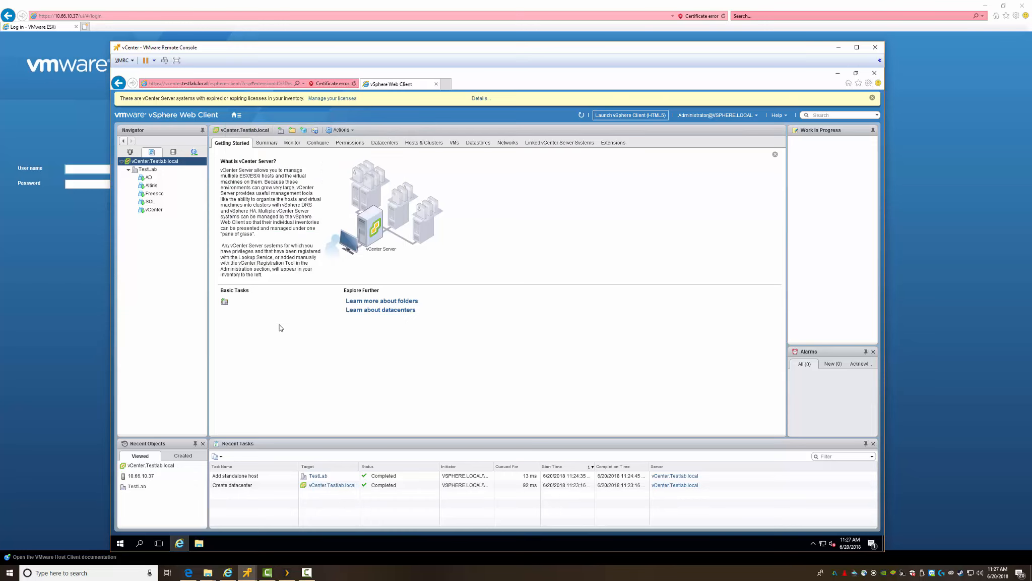